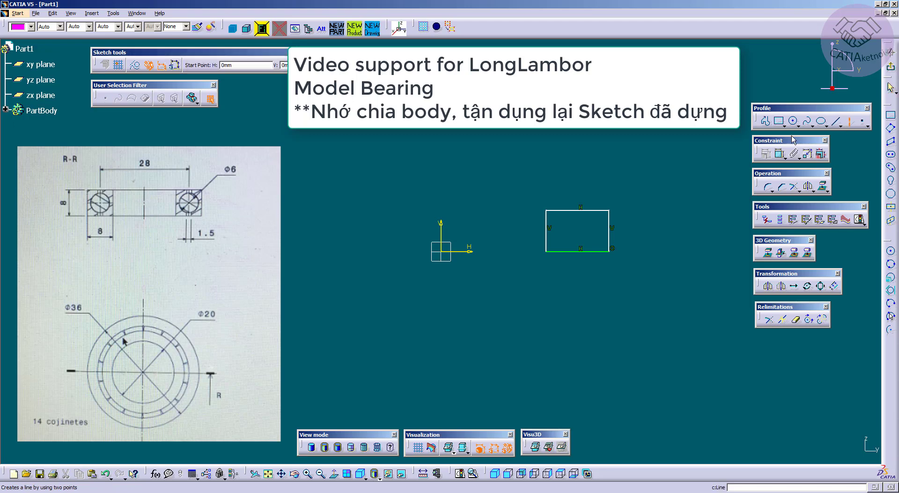
Draw a vertical axis upward from the sketch origin and dimension the rectangle's outer vertical edge to it as a diameter.
left_click(442, 251)
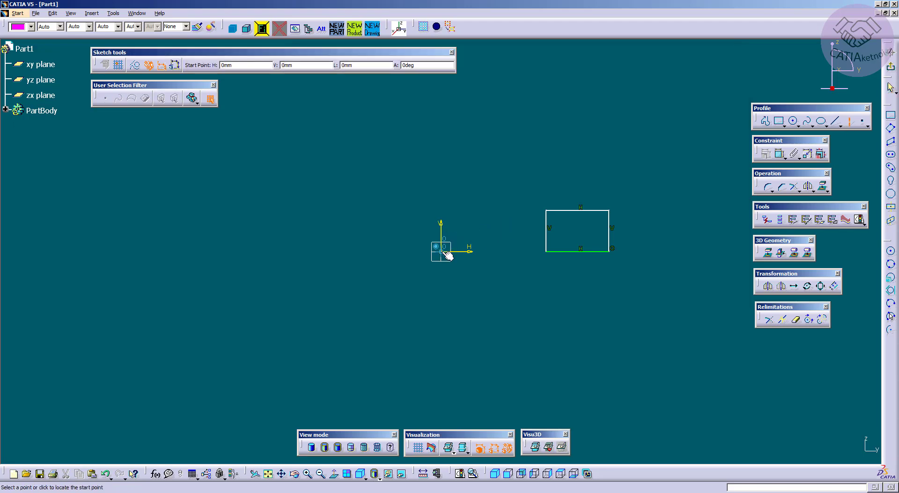
left_click(441, 118)
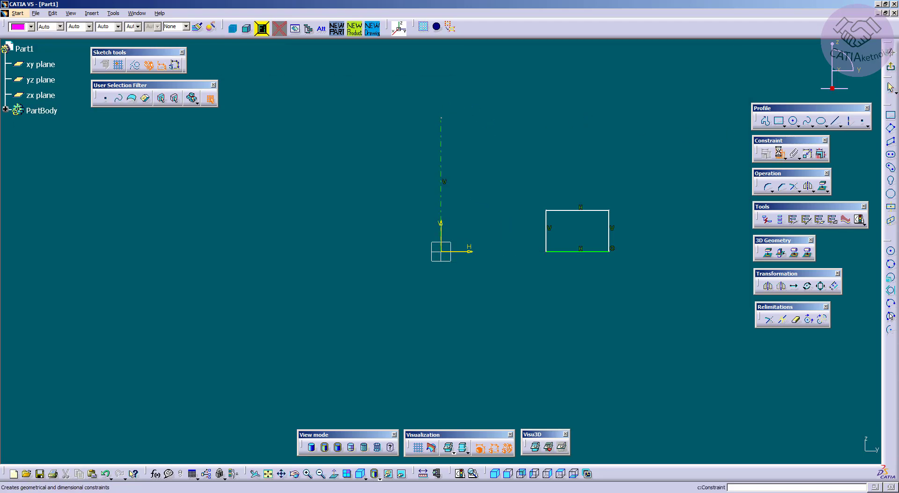
left_click(611, 247)
left_click(441, 156)
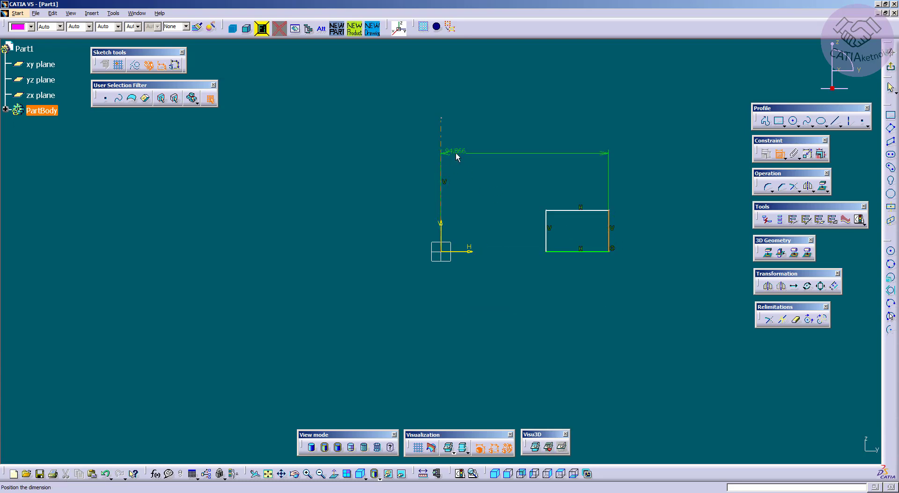
right_click(456, 152)
left_click(482, 195)
left_click(437, 303)
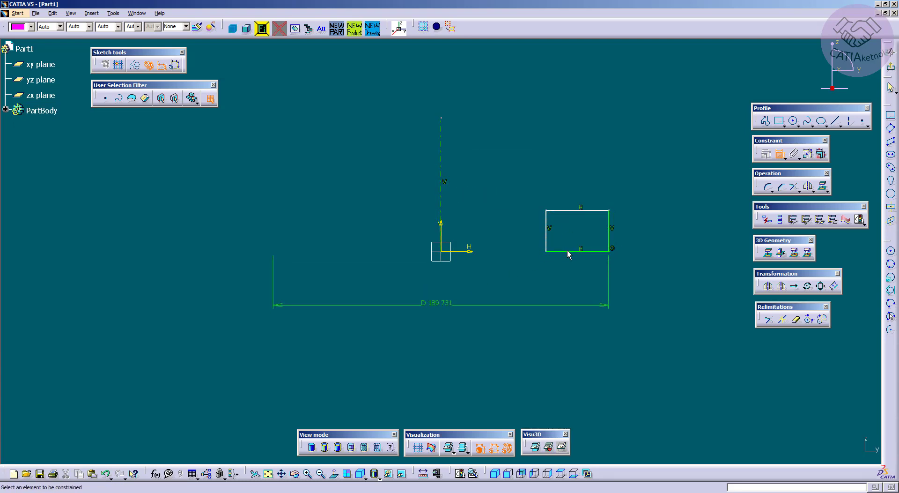
Dimension the rectangle's width and height.
left_click(567, 252)
left_click(575, 276)
left_click(609, 224)
left_click(636, 234)
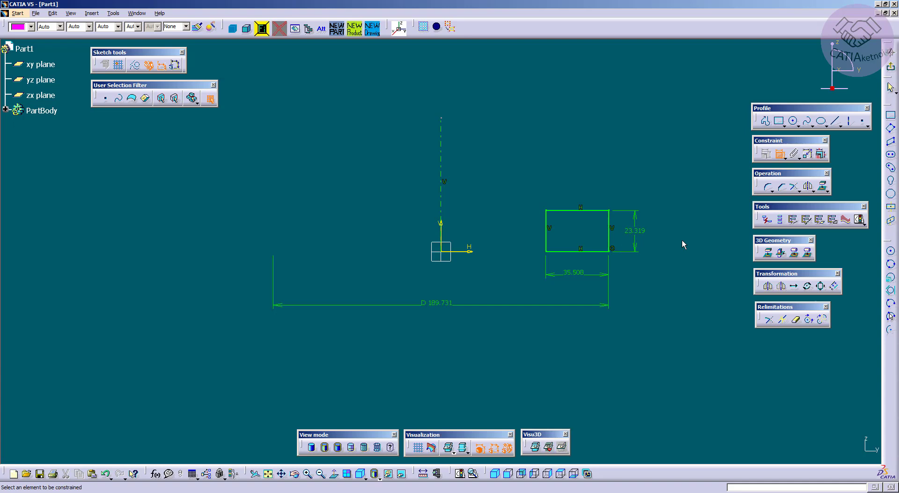
left_click(779, 156)
Make the rectangle's width and height equivalent dimensions with a shared value of 8 mm.
left_click(634, 232)
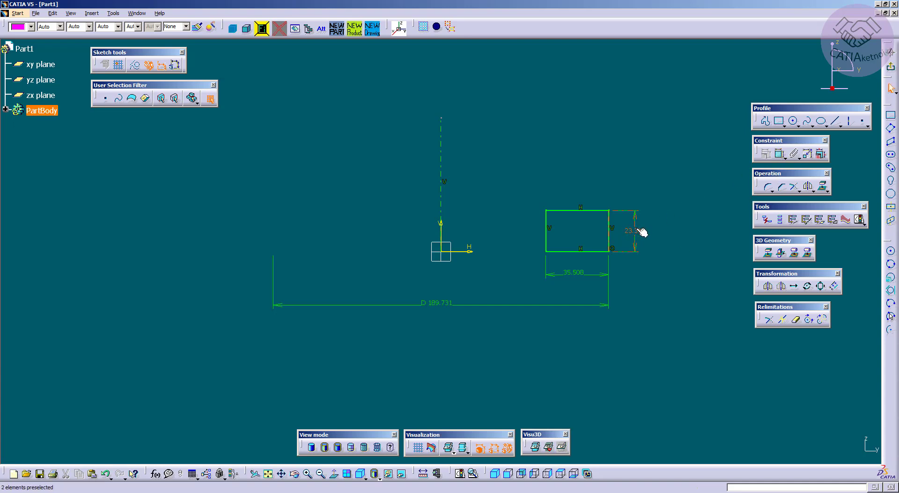
left_click(577, 272, "ctrl")
right_click(577, 272)
mouse_move(642, 414)
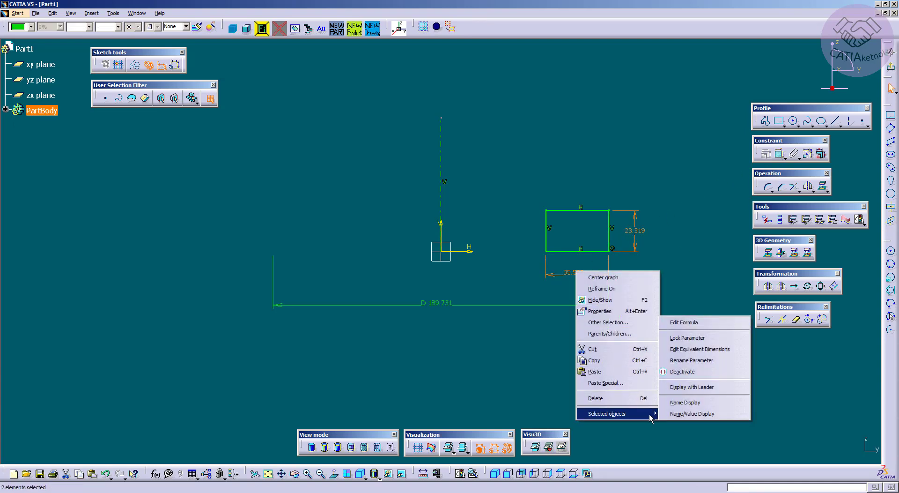
left_click(692, 350)
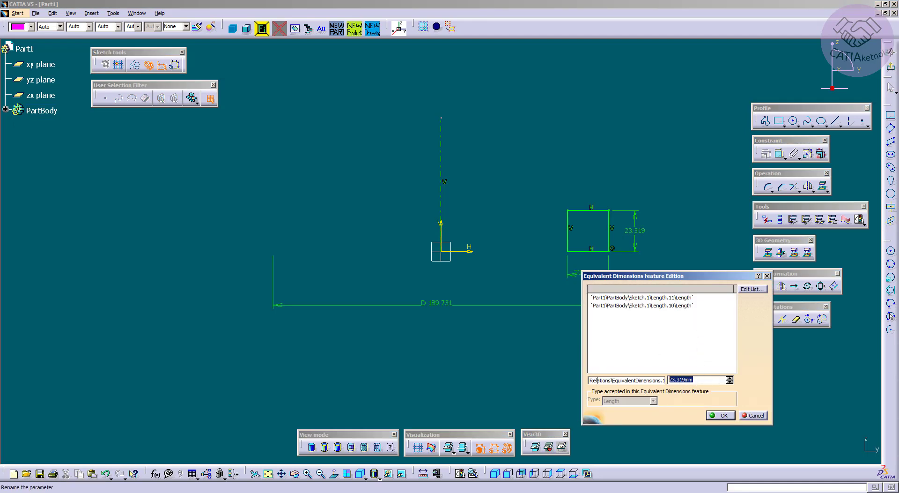
type("8")
key("Return")
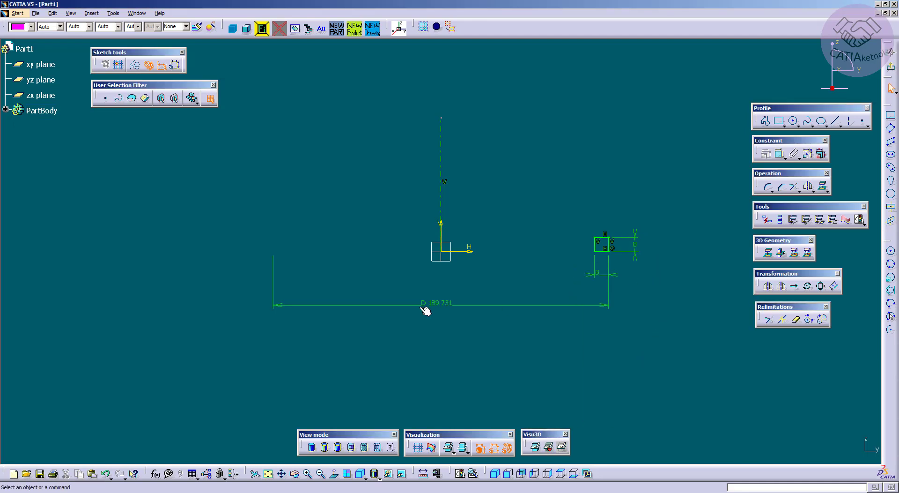
Set the diameter dimension between the axis and the square's outer edge to 36 mm.
double_click(438, 304)
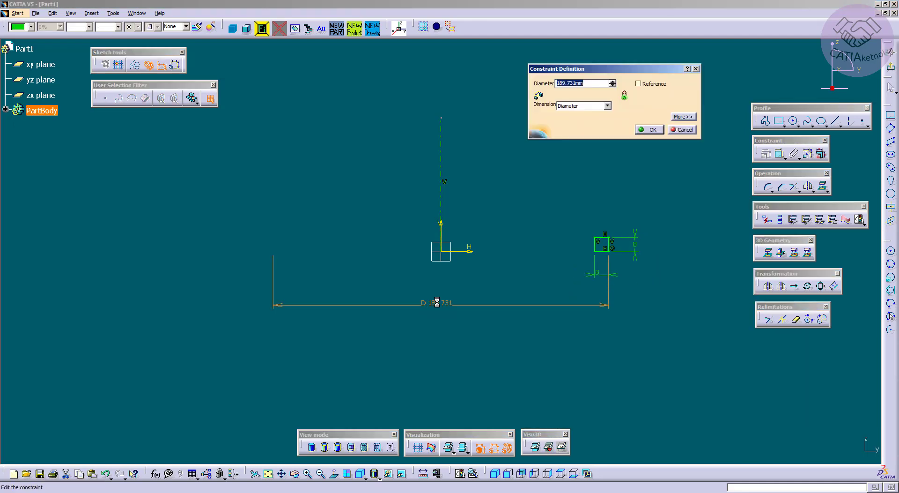
type("36")
left_click(650, 130)
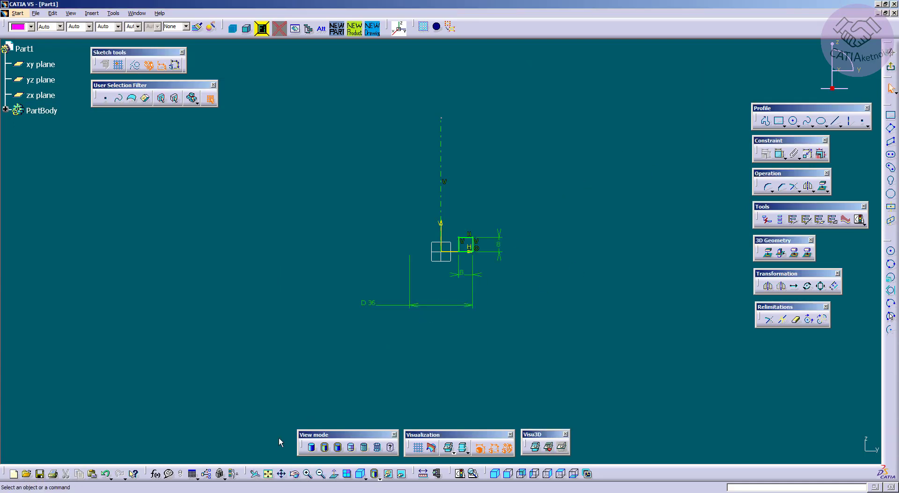
Draw a diagonal from the square's upper inner corner to its lower outer corner and turn it into a construction line.
left_click(269, 474)
mouse_move(543, 294)
middle_mouse_down()
mouse_move(660, 286)
mouse_move(554, 228)
middle_mouse_up()
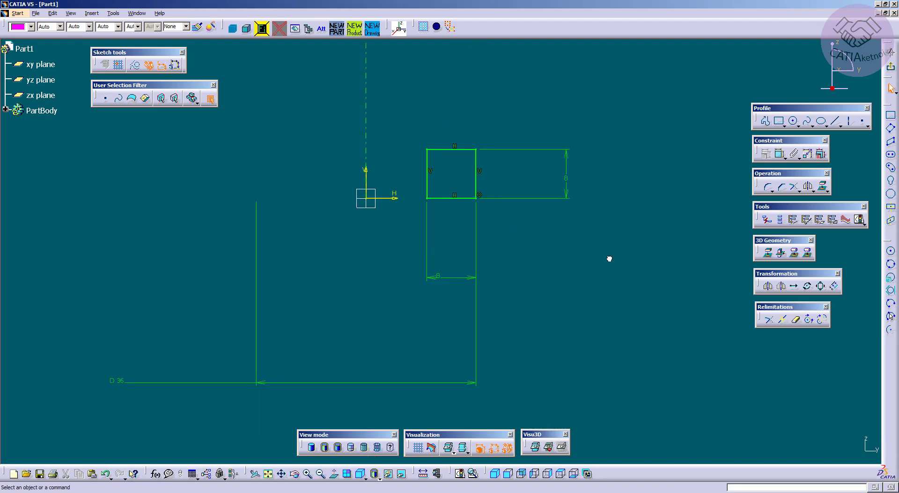
middle_click_drag(542, 260, 597, 259)
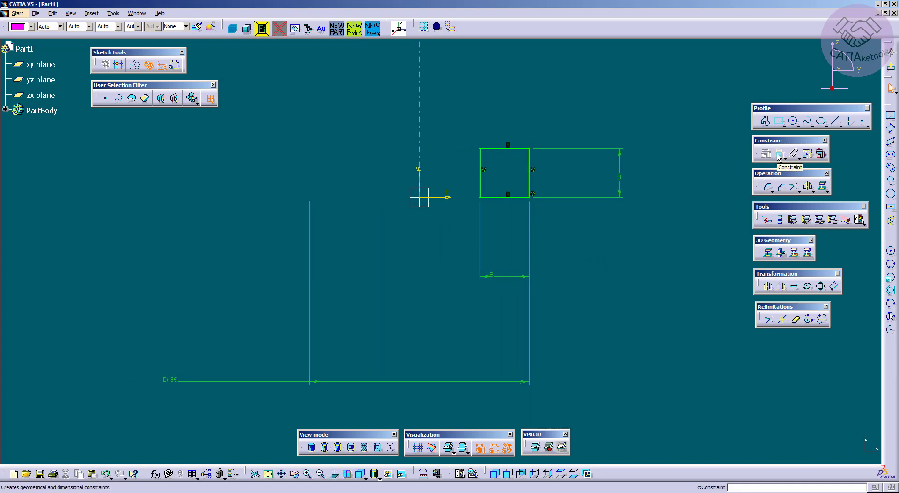
left_click(835, 121)
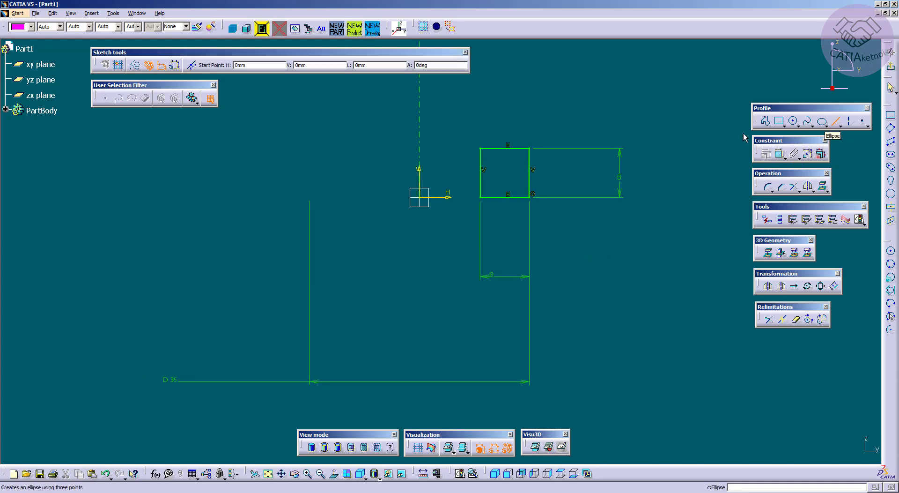
left_click(480, 149)
left_click(529, 197)
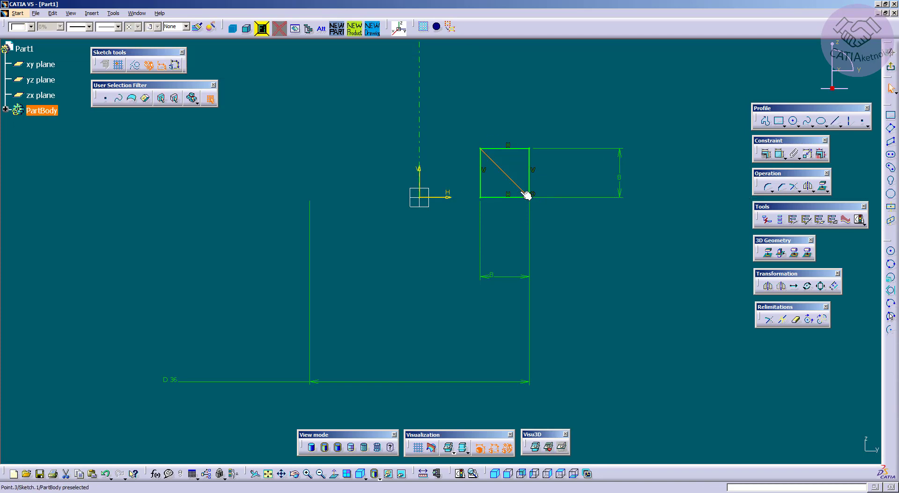
left_click(135, 64)
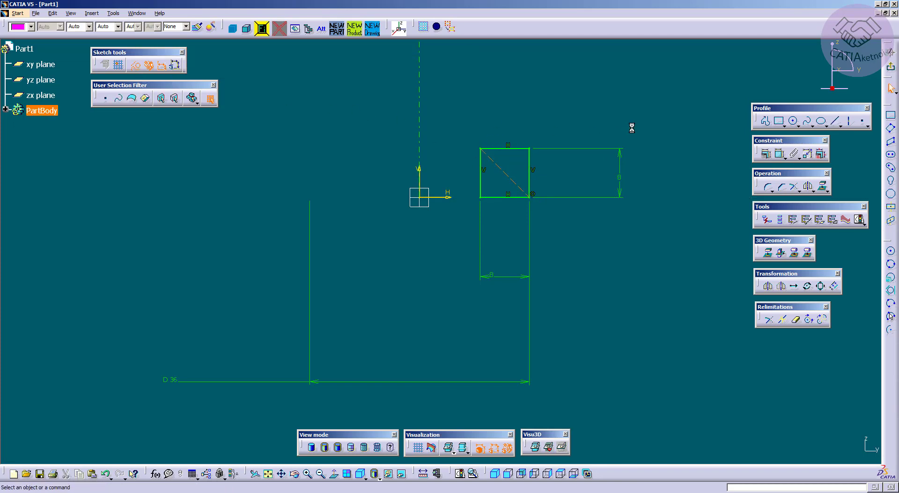
Draw a circle about 5.3 mm in diameter centred on the diagonal's midpoint, as standard geometry with construction mode off.
left_click(793, 121)
mouse_move(553, 180)
middle_mouse_down()
mouse_move(508, 222)
mouse_move(523, 185)
middle_mouse_up()
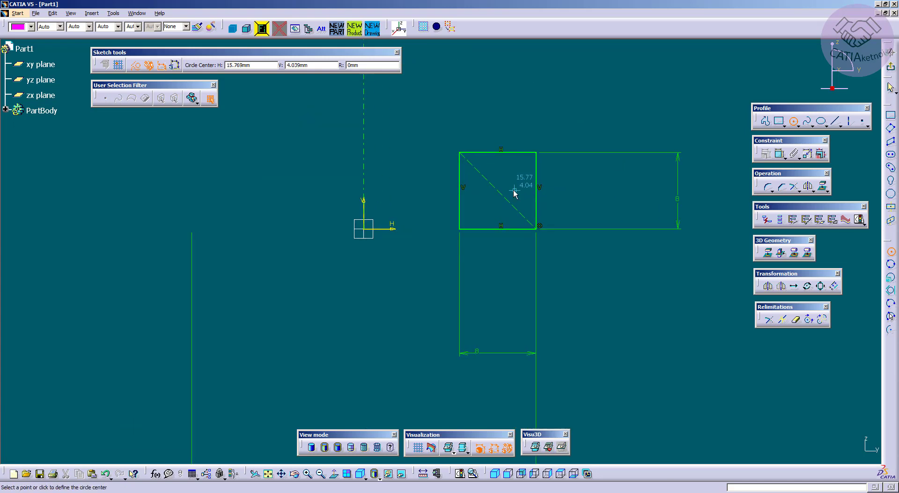
left_click(497, 189)
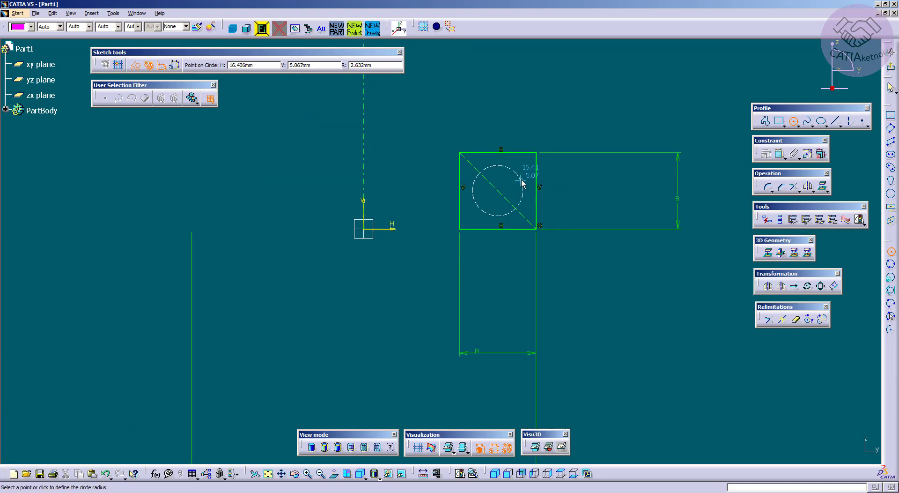
left_click(518, 180)
left_click(135, 66)
left_click(135, 70)
left_click(592, 117)
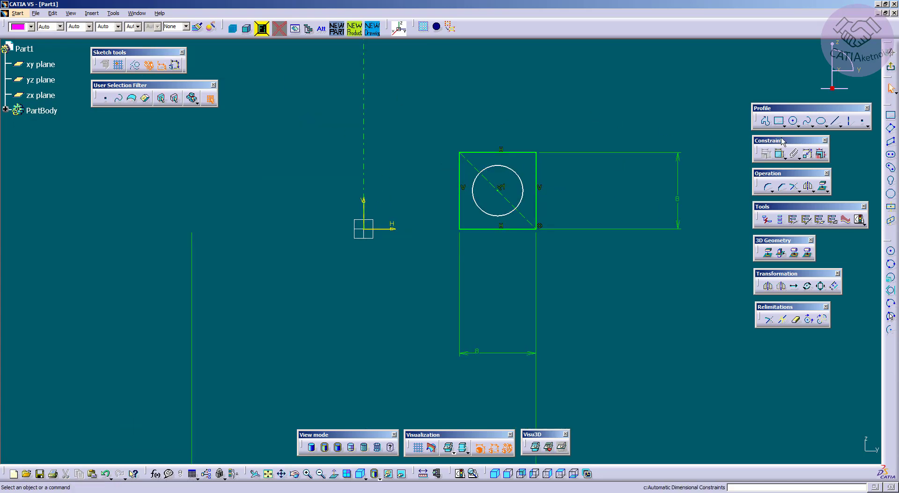
Dimension the circle's diameter and set it to 6 mm.
left_click(779, 153)
left_click(518, 175)
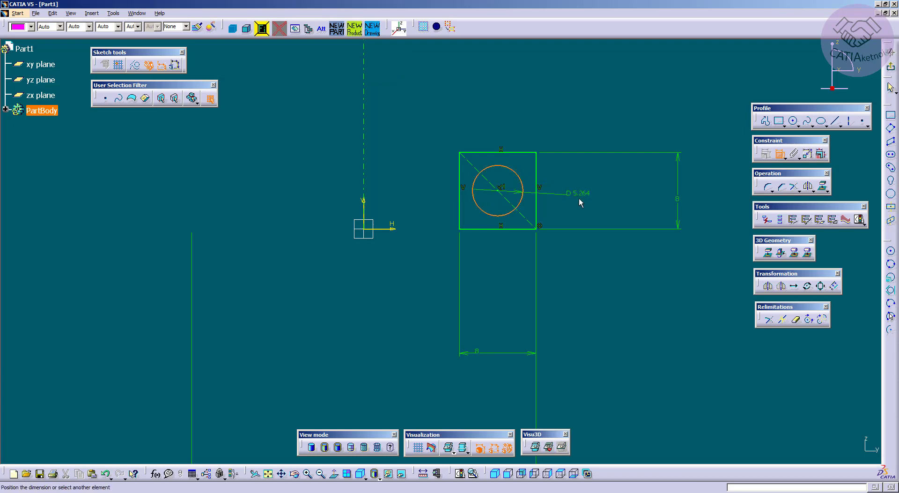
double_click(582, 197)
type("6")
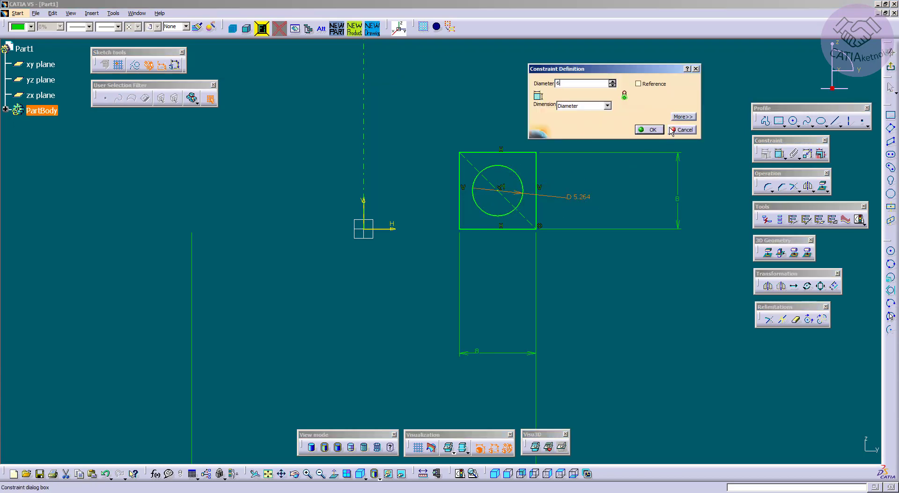
left_click(650, 130)
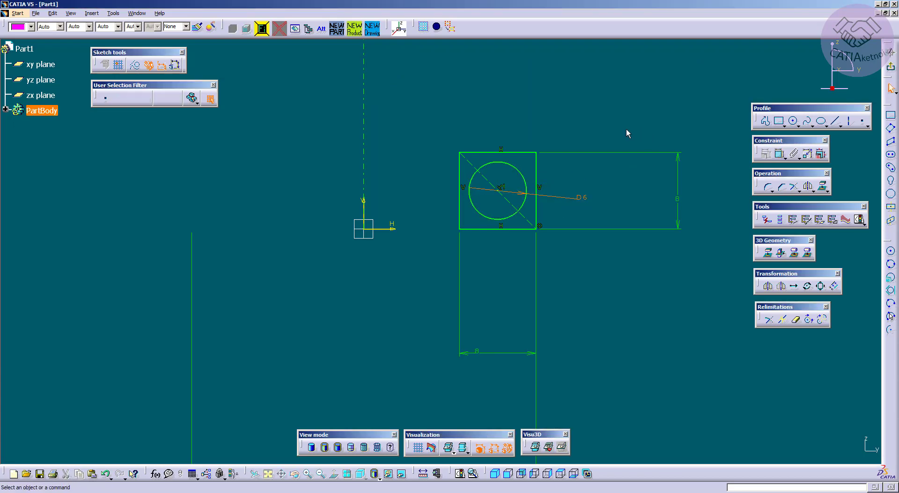
Draw a vertical line through the circle's centre from the square's top edge to its bottom edge.
left_click(836, 121)
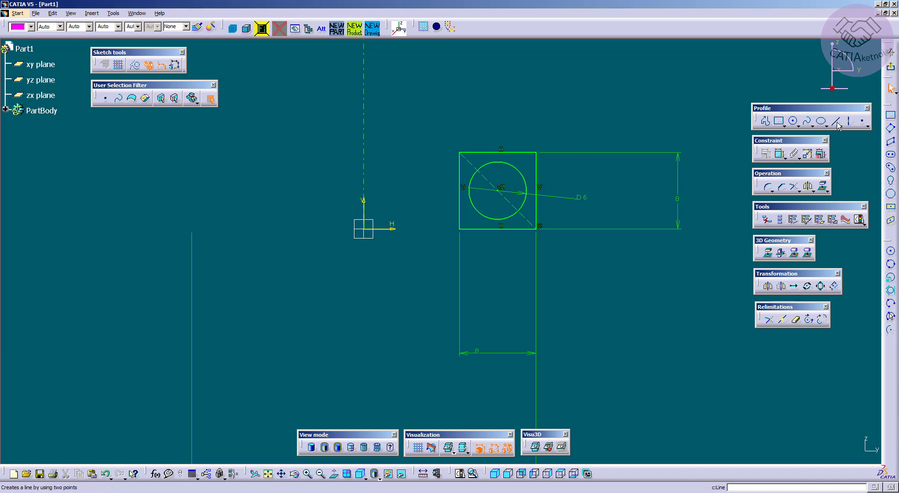
left_click(498, 153)
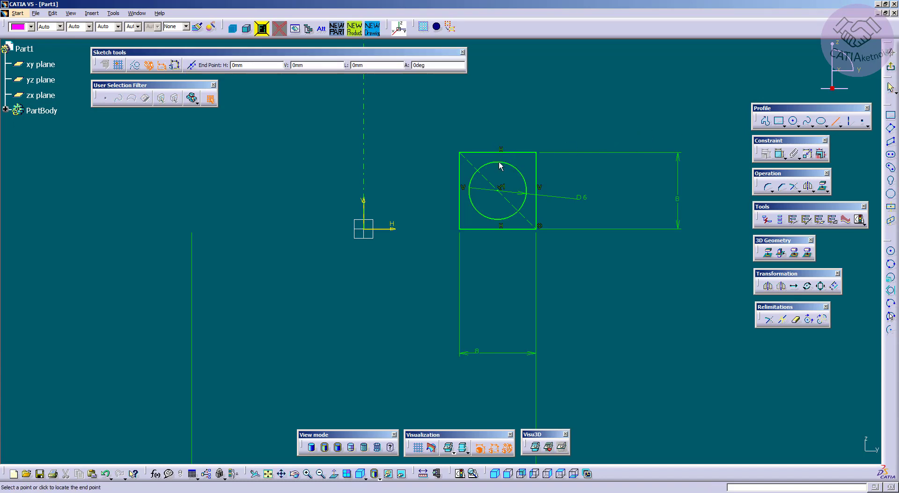
left_click(498, 229)
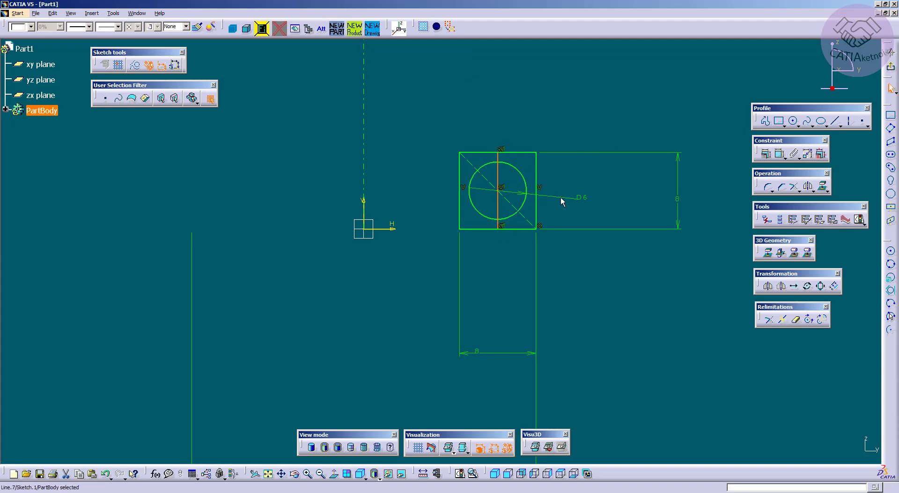
Offset the vertical centre line symmetrically to both sides by 0.75 mm.
mouse_move(562, 197)
middle_mouse_down()
mouse_move(569, 213)
mouse_move(648, 225)
middle_mouse_up()
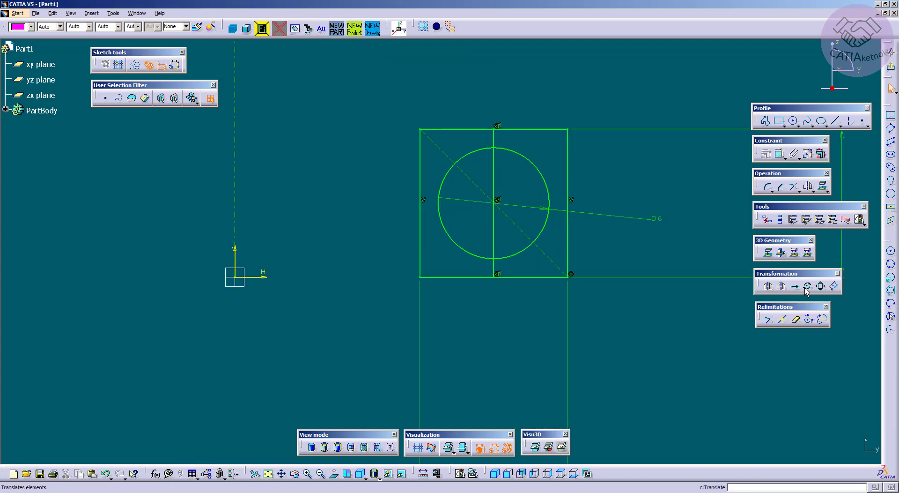
left_click(835, 285)
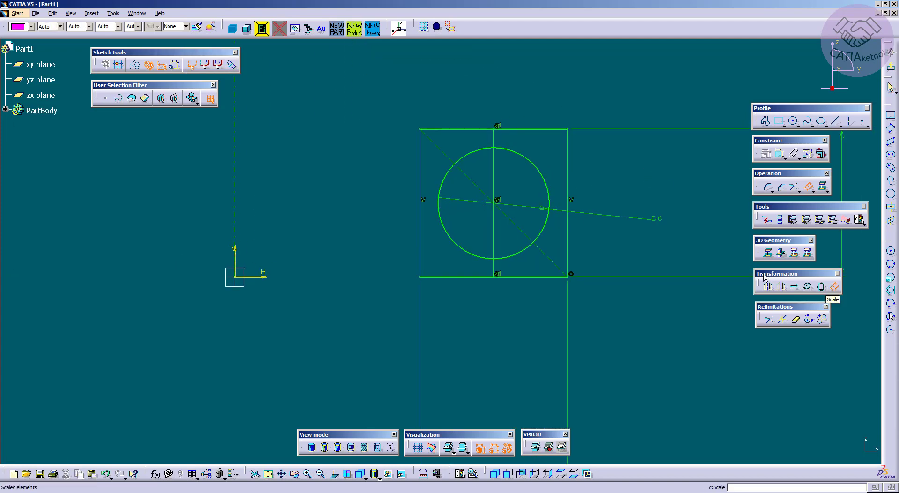
left_click(494, 138)
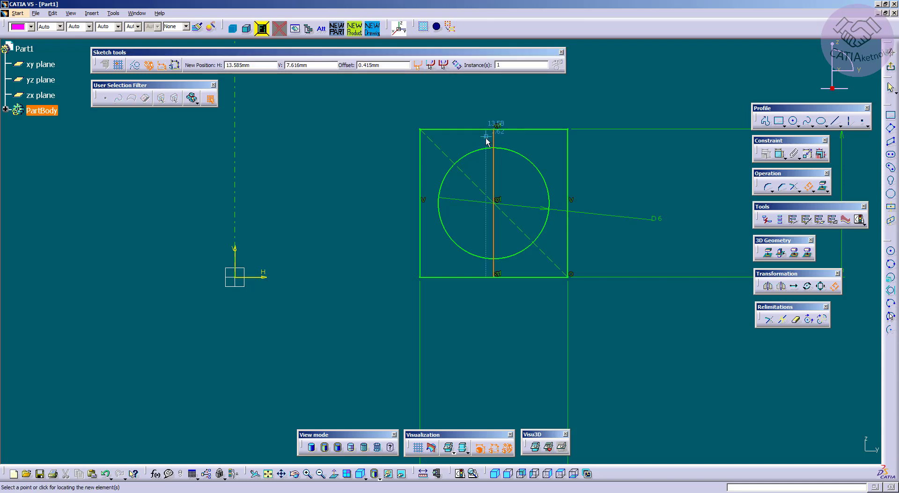
left_click(456, 64)
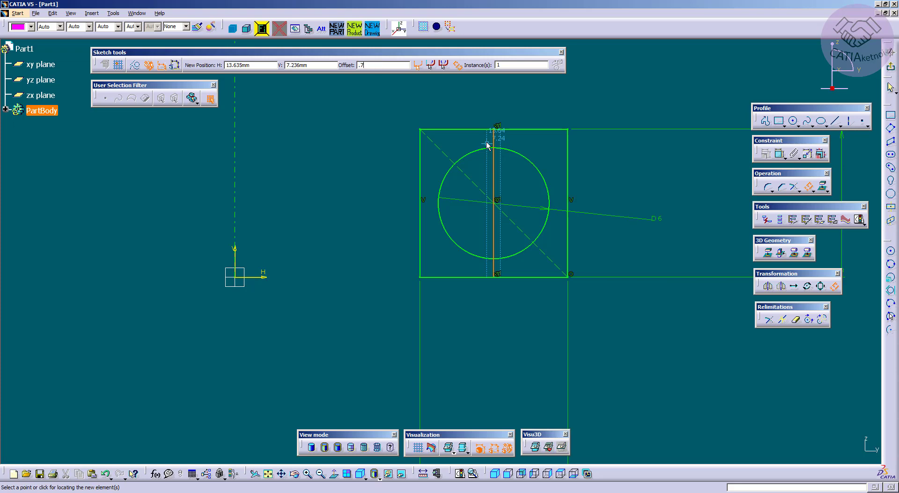
type(".75")
key("Return")
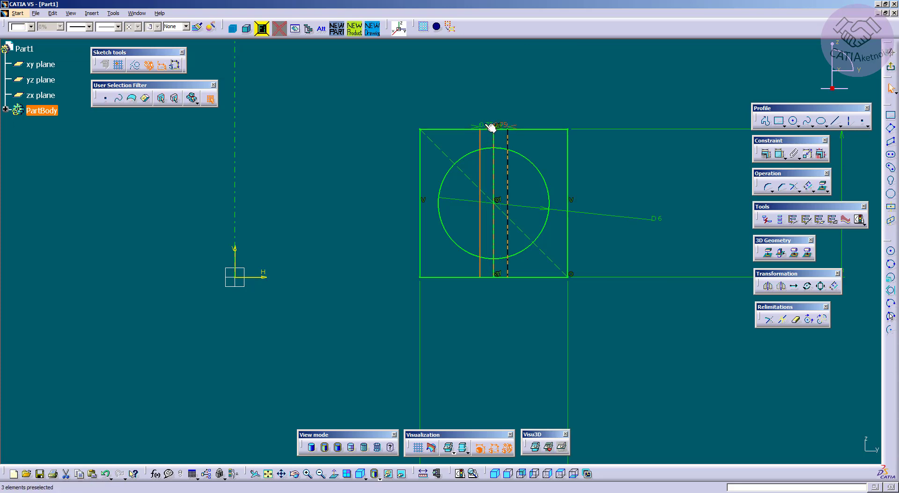
Move the two 0.75 mm offset dimensions to staggered positions above the square.
mouse_move(676, 168)
middle_mouse_down()
mouse_move(640, 168)
mouse_move(646, 139)
mouse_move(636, 178)
middle_mouse_up()
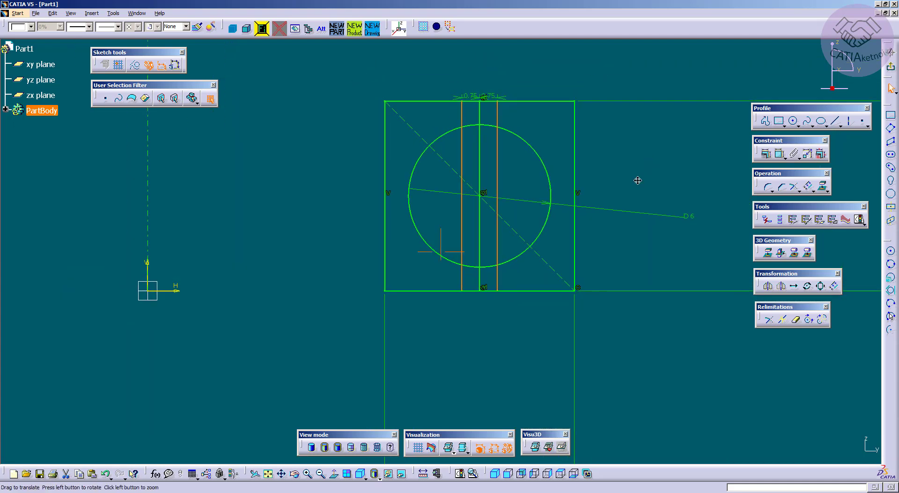
left_click_drag(461, 143, 461, 110)
left_click(460, 144)
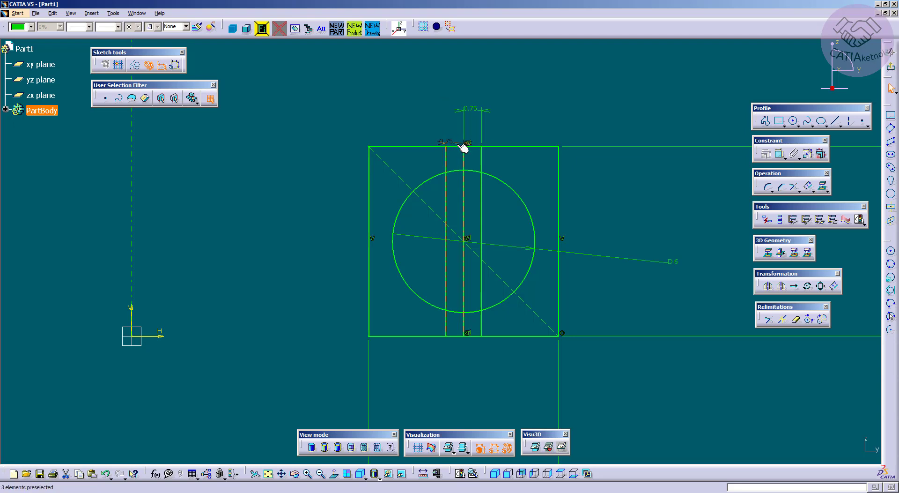
left_click_drag(460, 144, 453, 85)
left_click(599, 196)
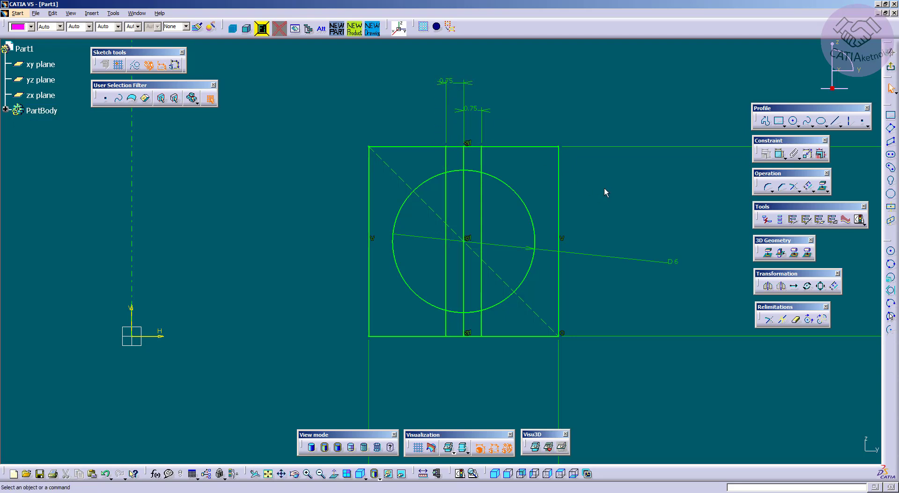
Trim away the square's top and bottom edge segments between the two offset lines, accepting the constraint changes.
mouse_move(604, 188)
middle_mouse_down()
mouse_move(598, 203)
mouse_move(612, 194)
middle_mouse_up()
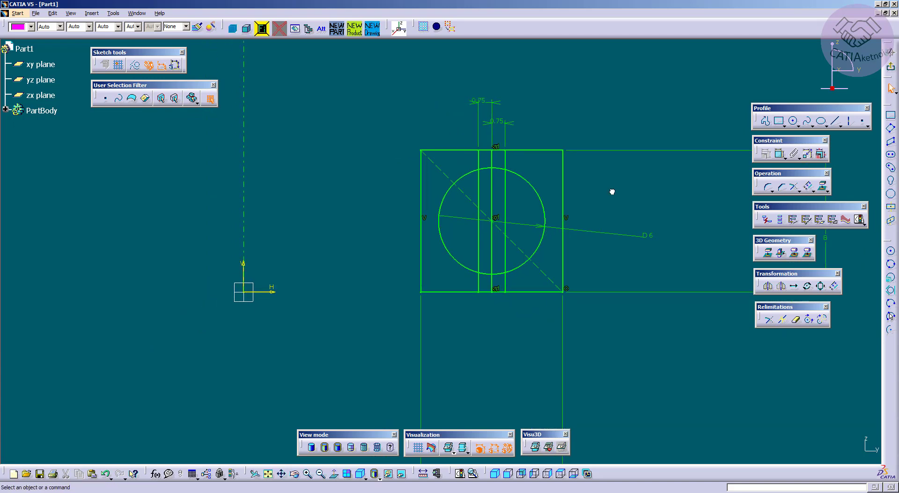
left_click(795, 188)
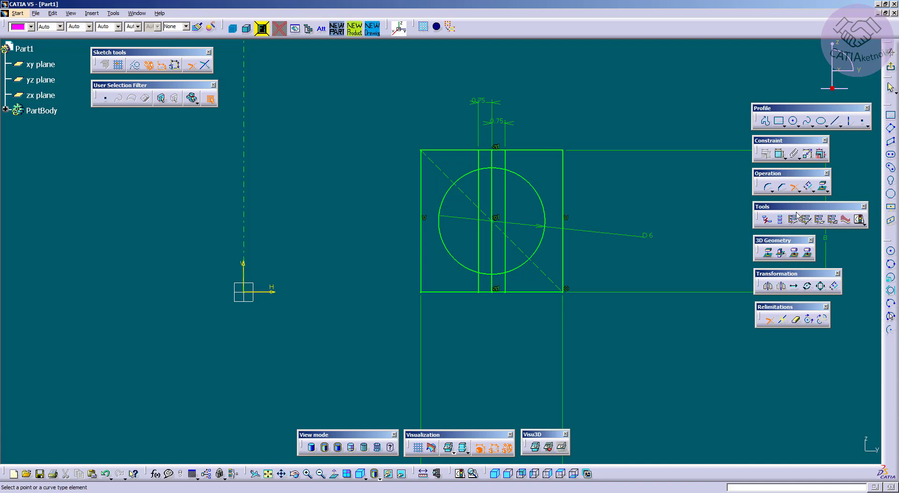
left_click(796, 319)
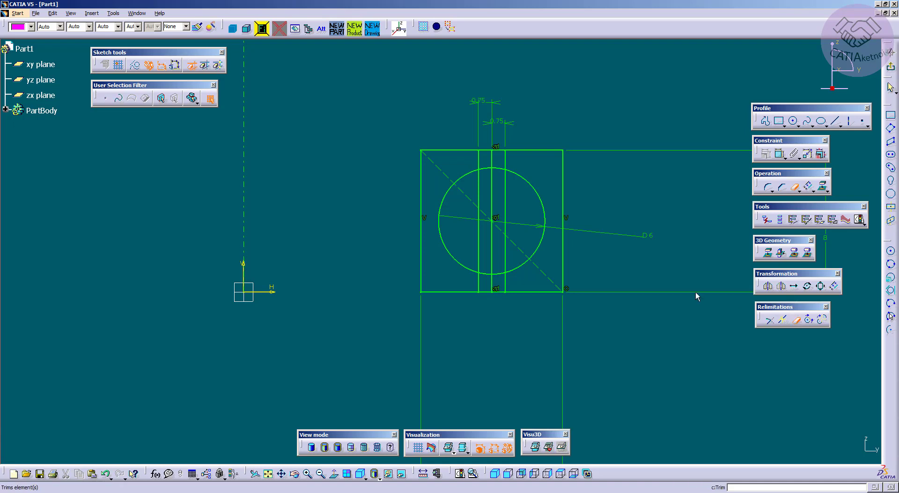
left_click(484, 151)
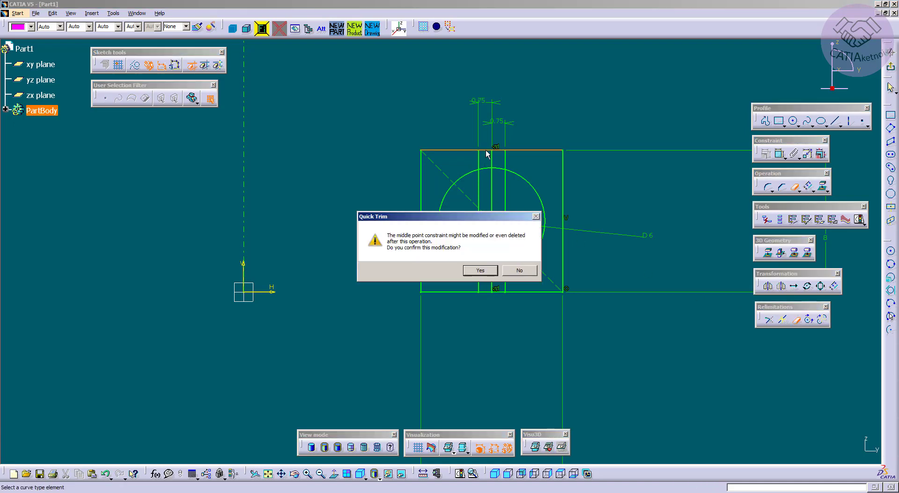
left_click(482, 270)
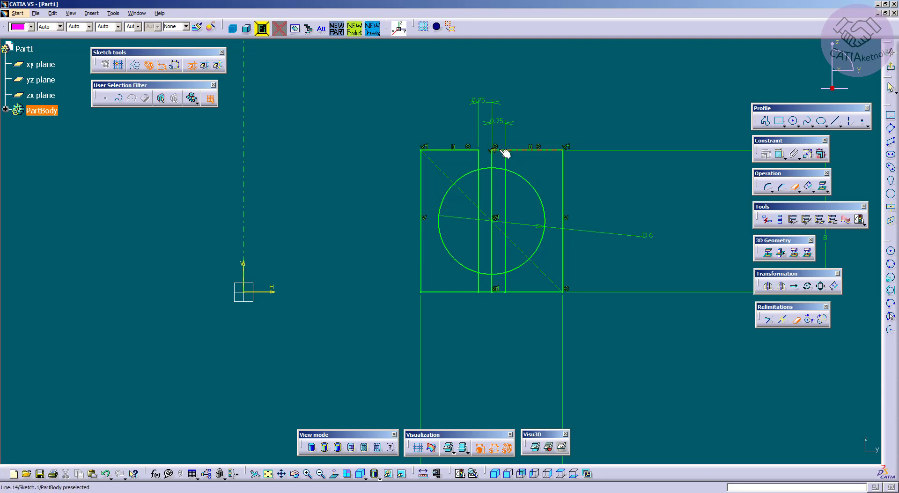
left_click(488, 293)
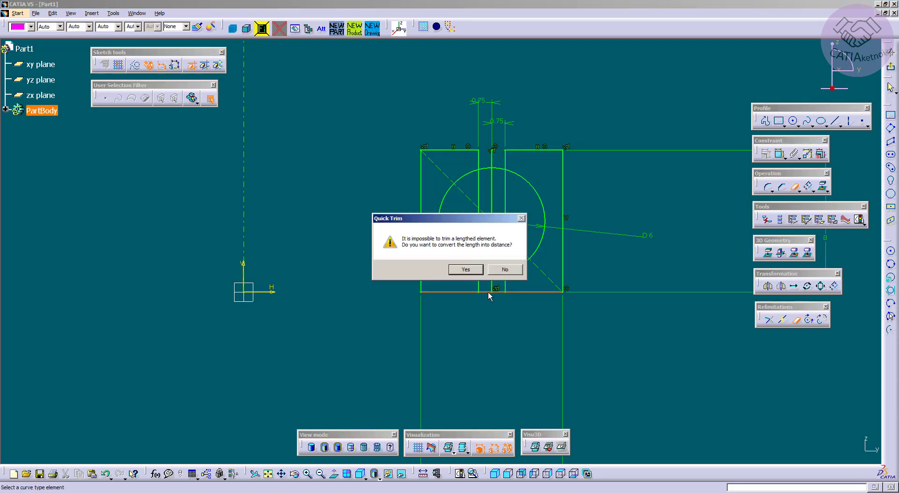
left_click(469, 270)
left_click(481, 271)
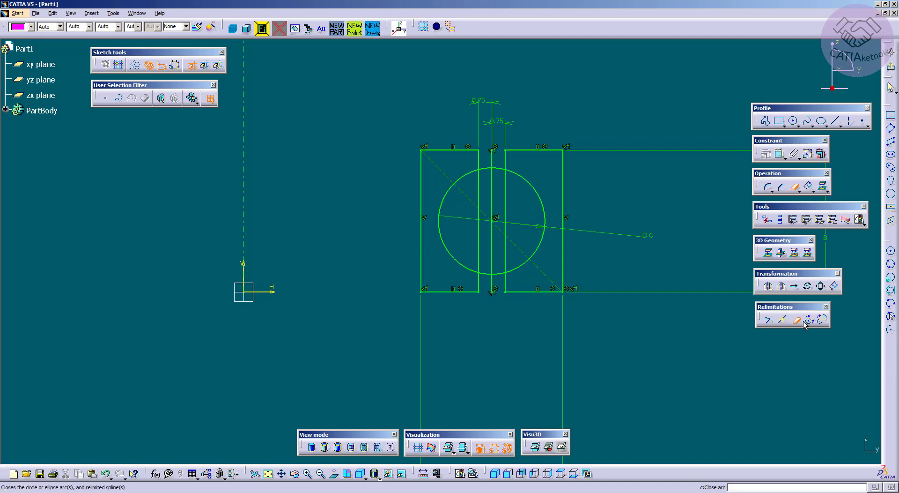
Trim the upper inner portion of the left offset line where it crosses the circle.
left_click(769, 319)
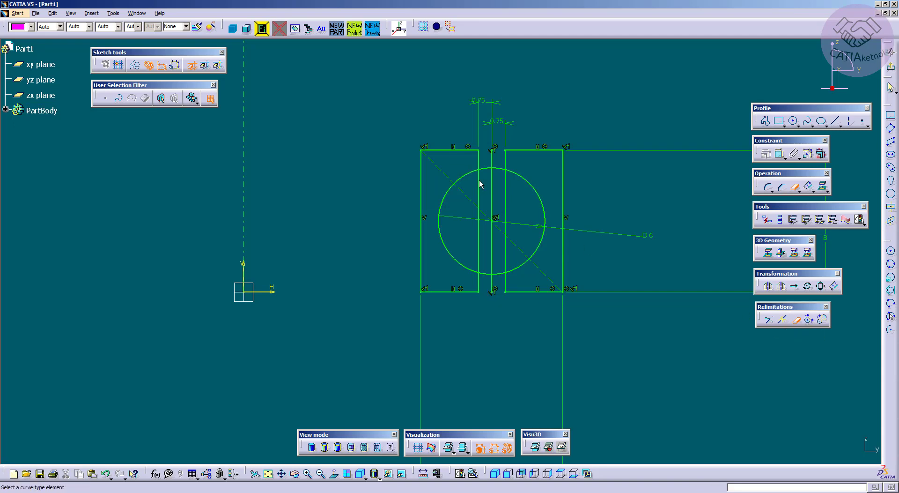
left_click(479, 184)
left_click(796, 321)
left_click(797, 321)
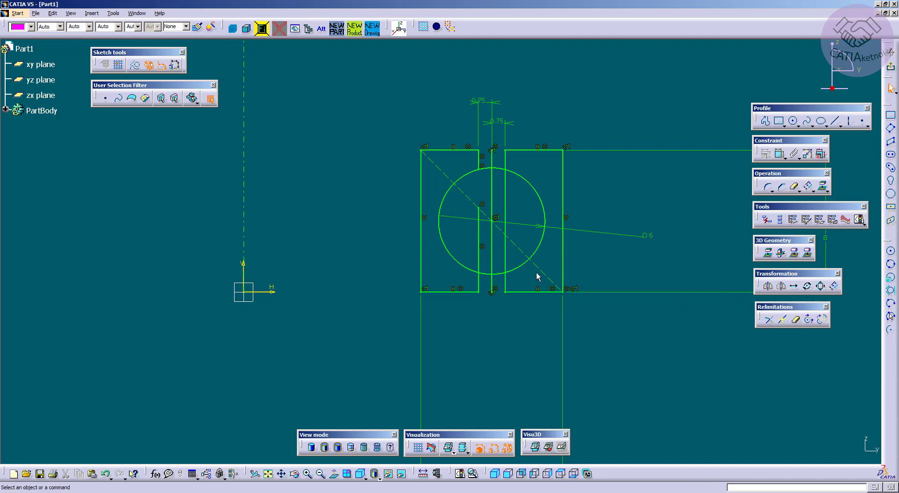
left_click(543, 271)
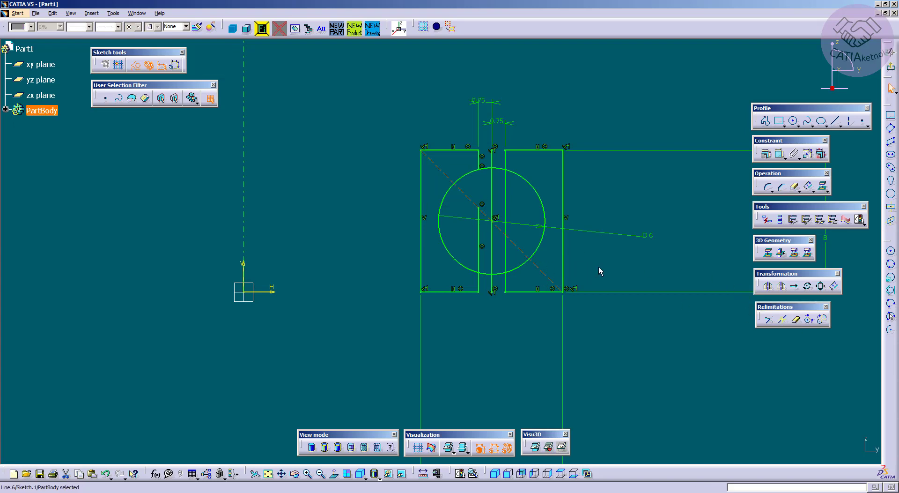
left_click(601, 271)
Trim the circle's short arcs beside the centre line at its lower and upper ends.
left_click(769, 320)
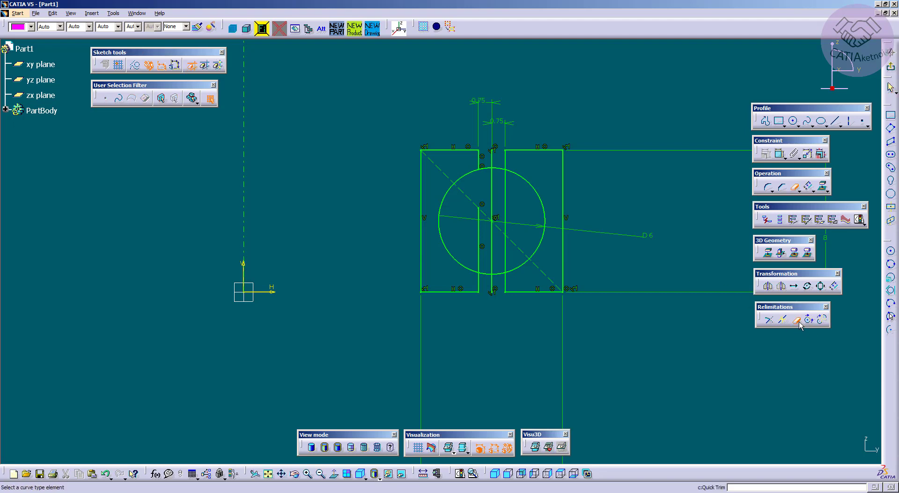
left_click(644, 292)
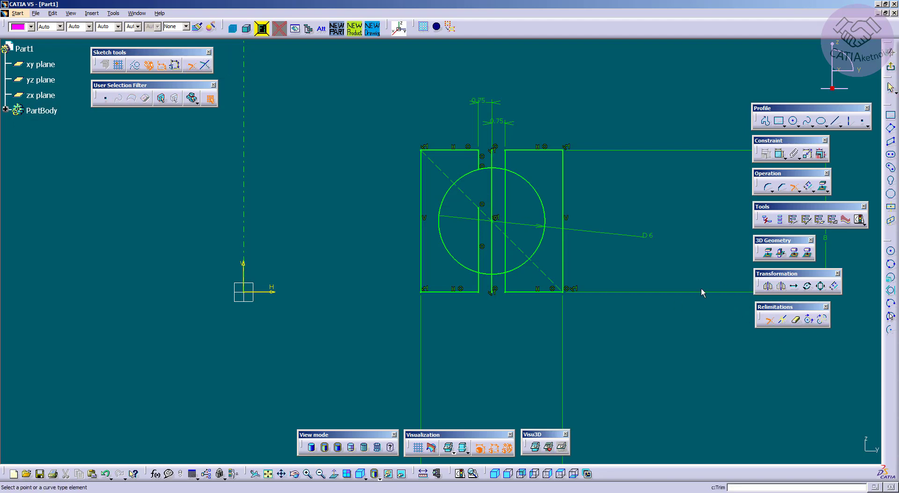
left_click(483, 167)
left_click(483, 272)
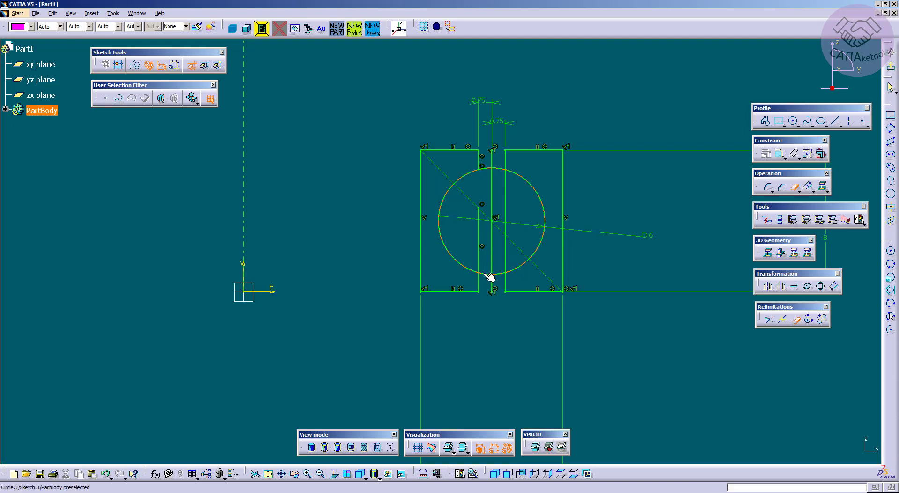
left_click(488, 280)
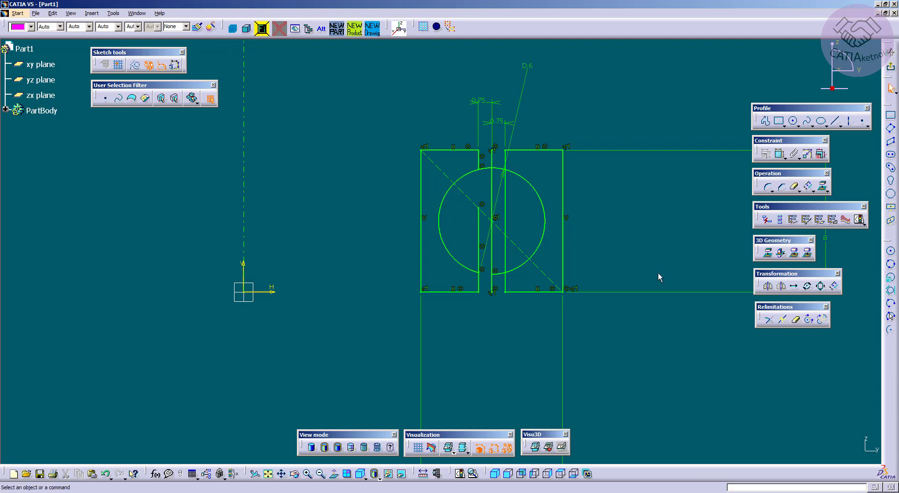
left_click(795, 319)
left_click(505, 173)
Try to trim the right offset line against the circle as a corner, and undo that trim.
left_click(768, 319)
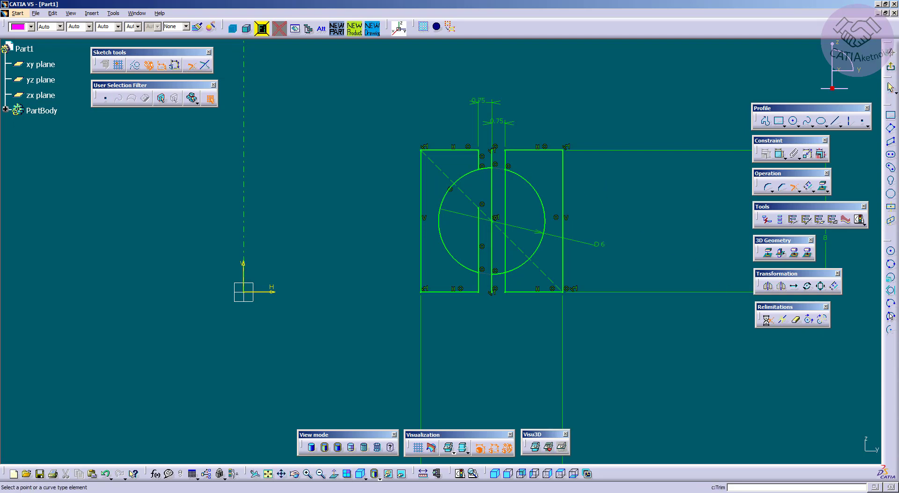
left_click(506, 278)
left_click(517, 268)
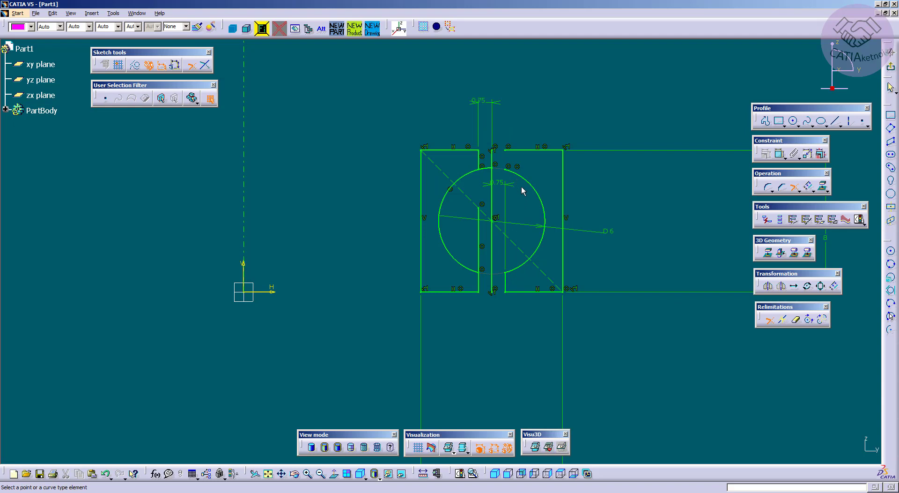
key("Escape")
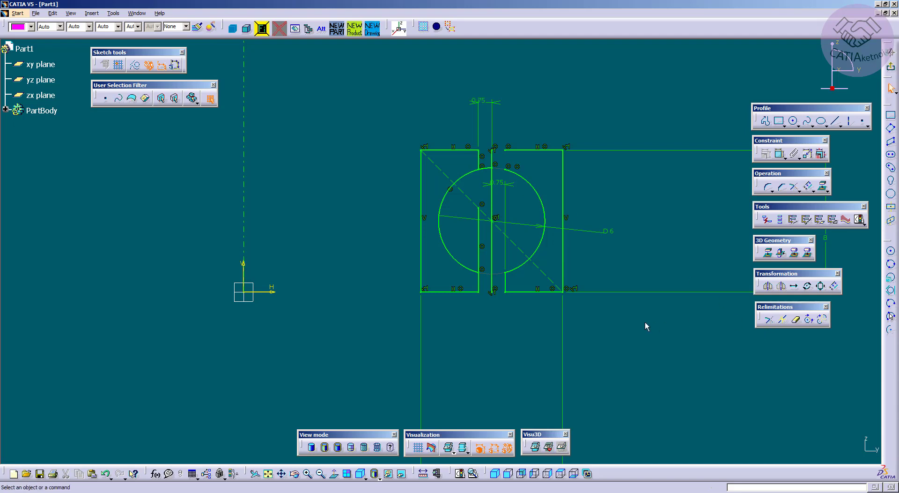
key("ctrl+z")
Trim the remaining offset line portions inside the circle and the circle's arcs spanning the gap.
left_click(796, 320)
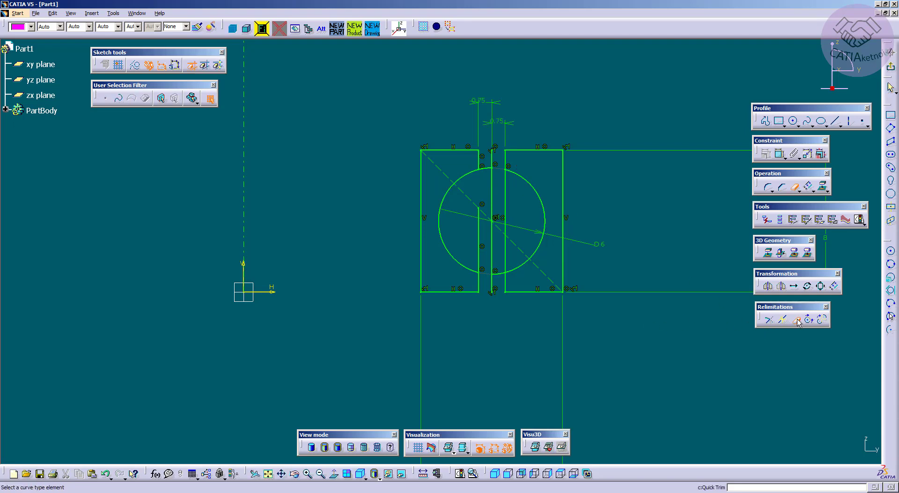
left_click(506, 196)
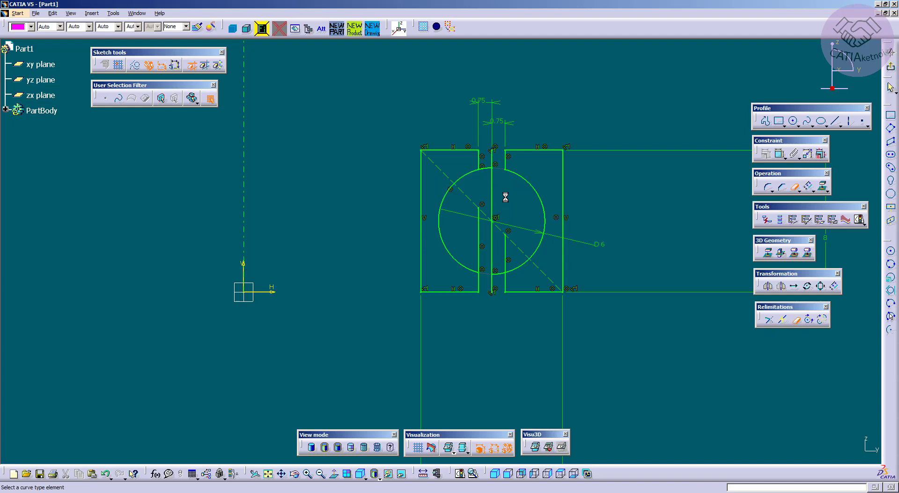
left_click(506, 248)
left_click(478, 254)
left_click(490, 169)
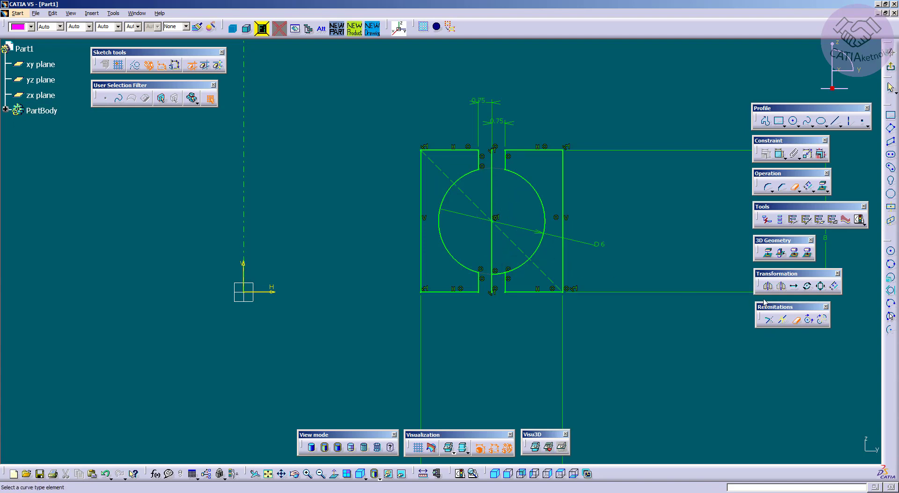
left_click(501, 274)
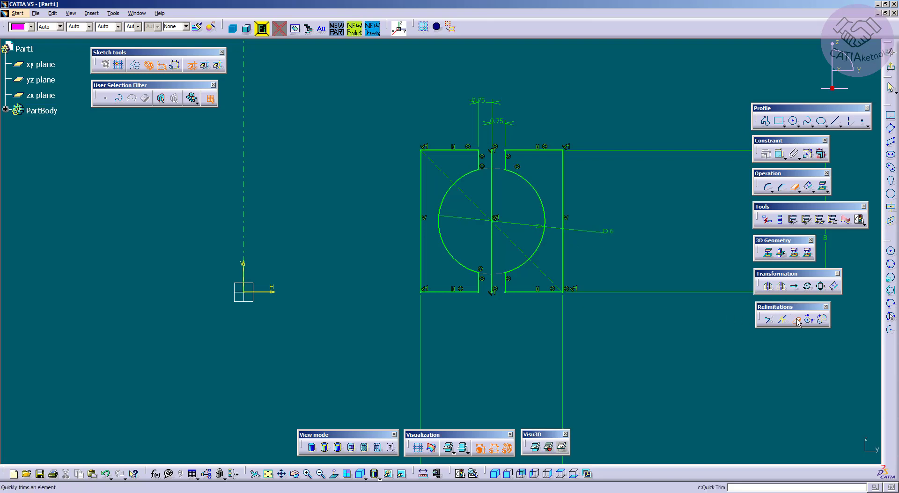
Convert the vertical centre line to construction geometry and shift the right 0.75 mm dimension's text sideways.
left_click(492, 251)
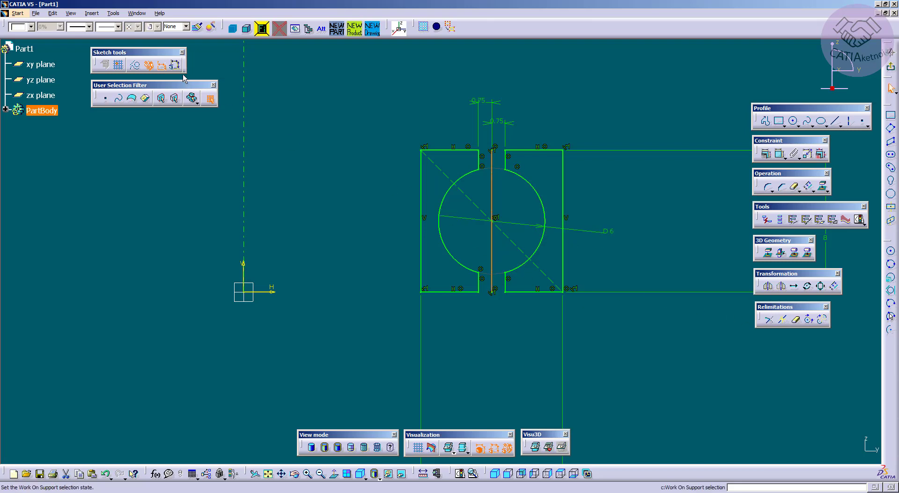
left_click(136, 67)
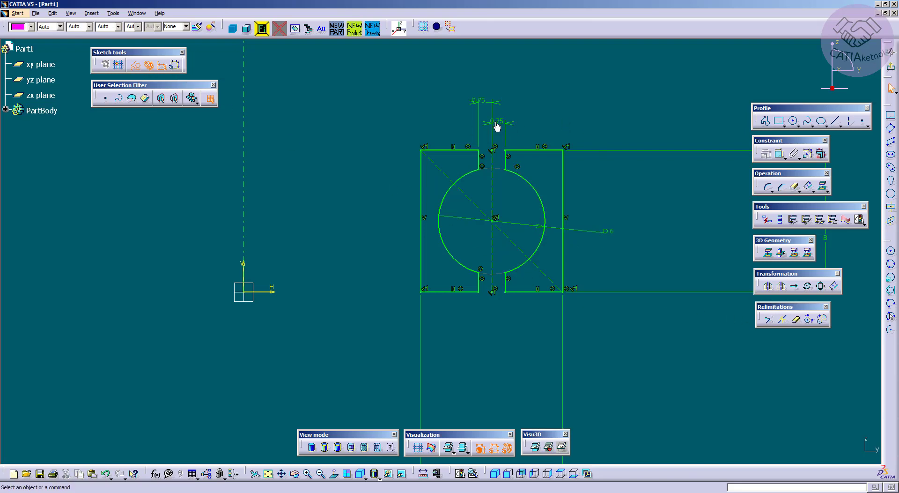
left_click(560, 108)
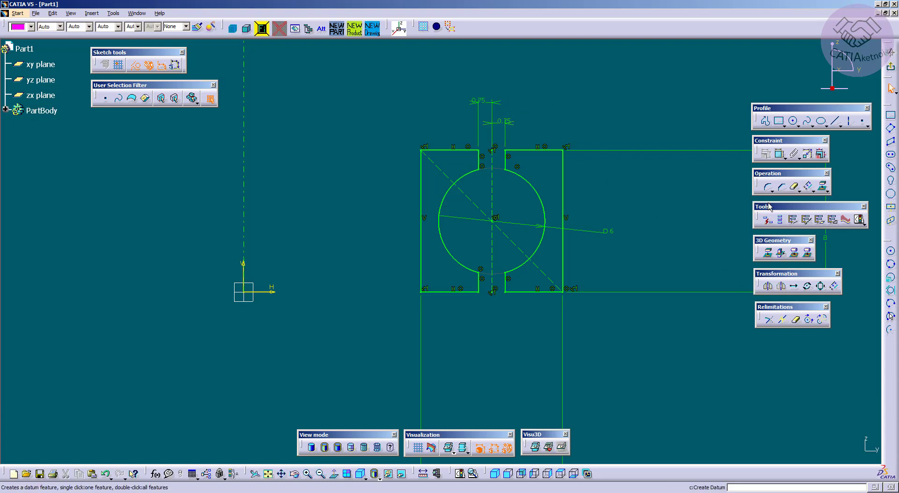
Add a reference dimension for the gap between the two short lower lines, placed below the profile.
left_click(779, 155)
left_click(506, 283)
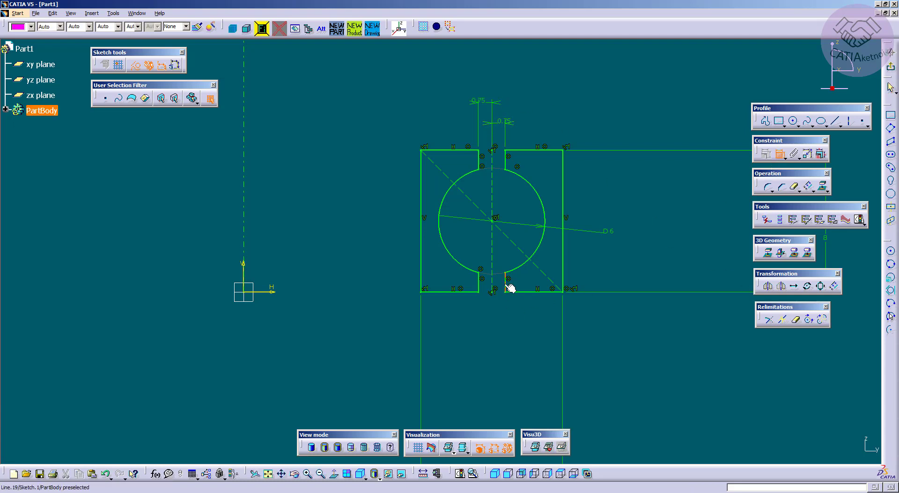
left_click(482, 284)
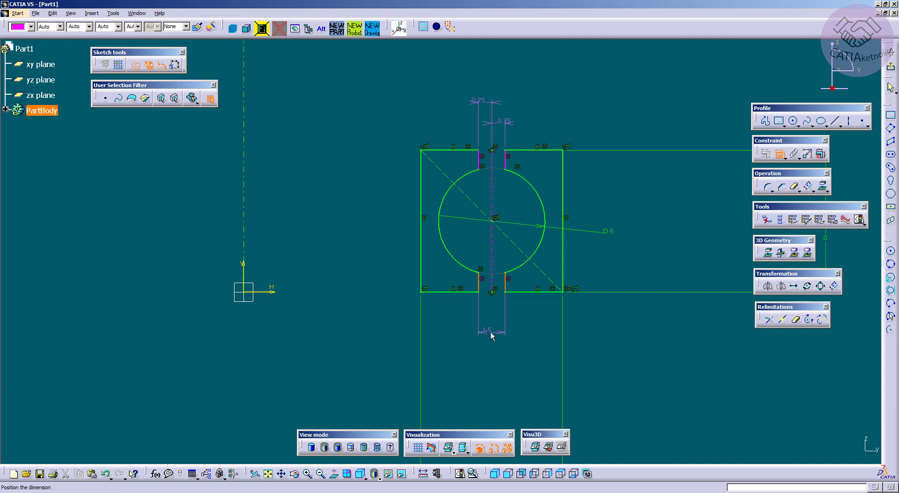
right_click(491, 336)
left_click(501, 341)
left_click(496, 336)
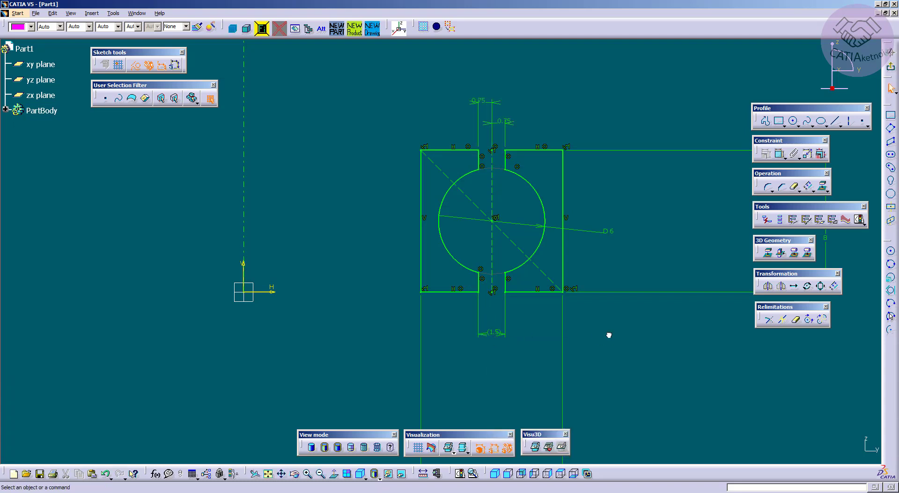
Convert the right half of the profile to construction geometry and exit the sketch.
mouse_move(642, 340)
left_mouse_down()
mouse_move(512, 136)
mouse_move(501, 136)
left_mouse_up()
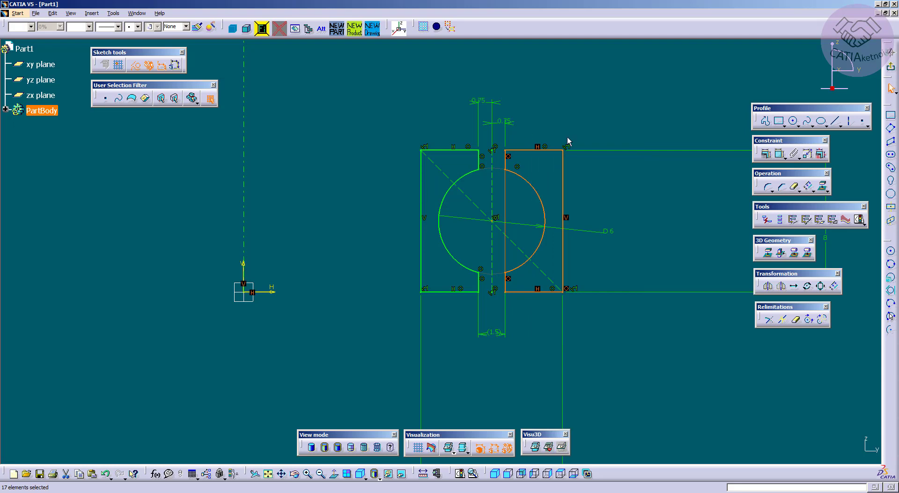
left_click(136, 69)
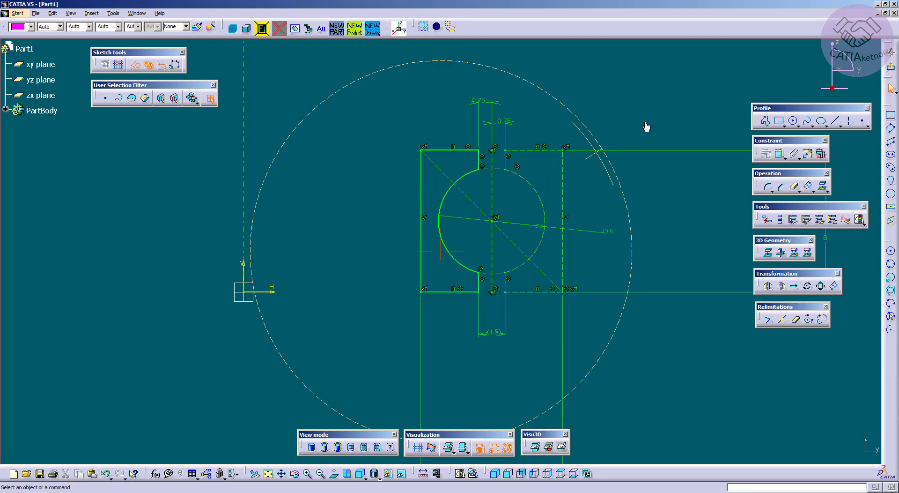
mouse_move(646, 127)
middle_mouse_down()
mouse_move(580, 190)
mouse_move(666, 158)
middle_mouse_up()
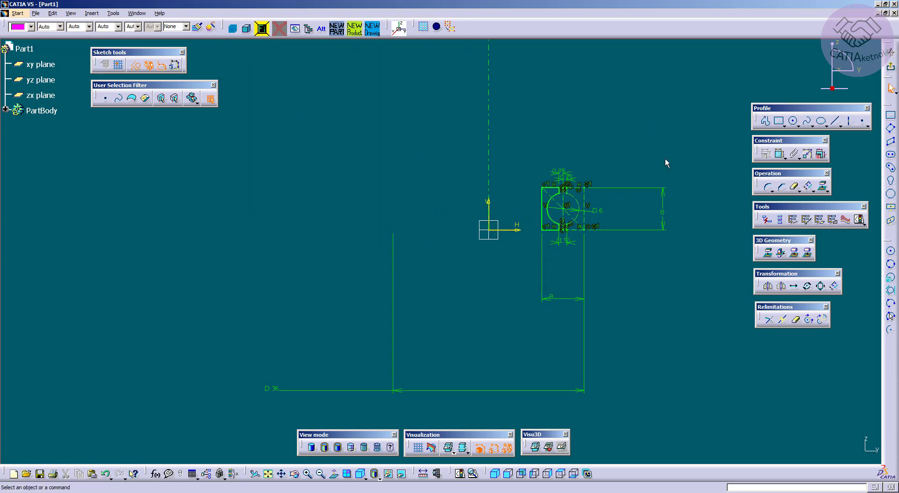
left_click(891, 67)
mouse_move(599, 184)
middle_mouse_down()
mouse_move(524, 283)
mouse_move(561, 193)
middle_mouse_up()
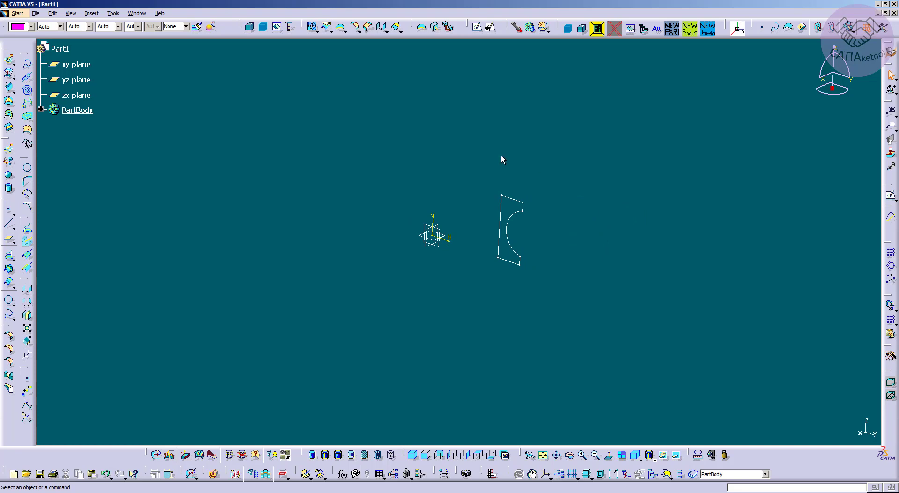
Insert a new body in the part and move Sketch.1 from PartBody into it.
left_click(41, 109)
left_click(528, 30)
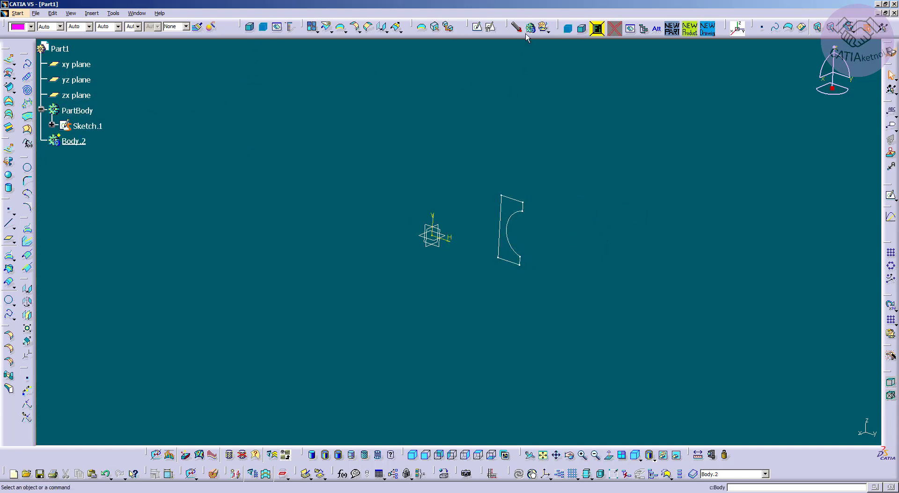
left_click(98, 129)
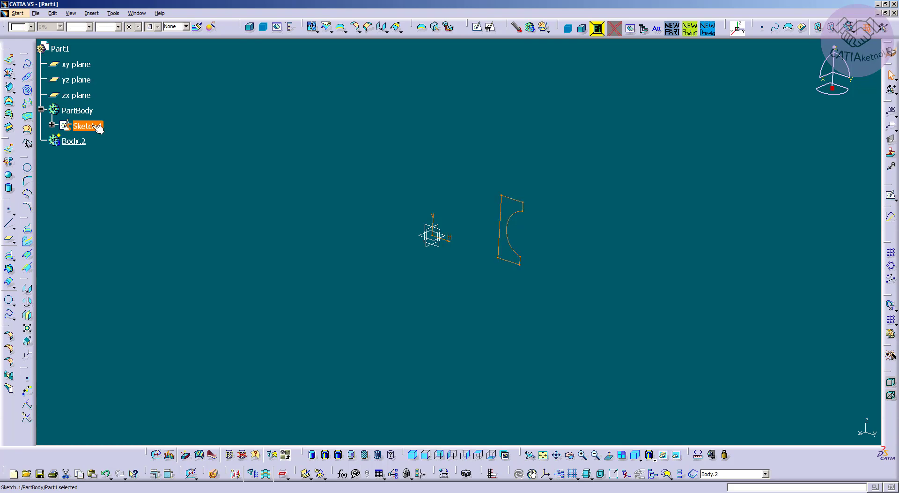
right_click(92, 126)
left_click_drag(80, 149, 80, 149)
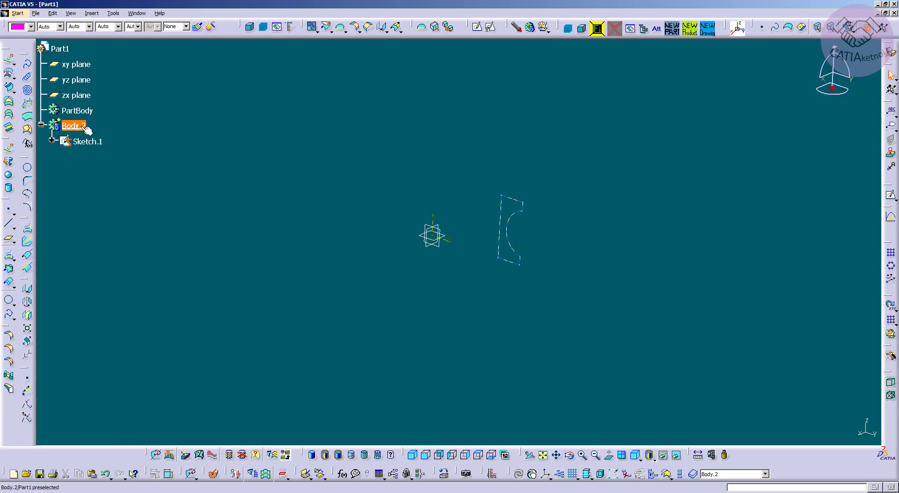
Rename the new body that contains Sketch.1 as INNER.
key("alt+Return")
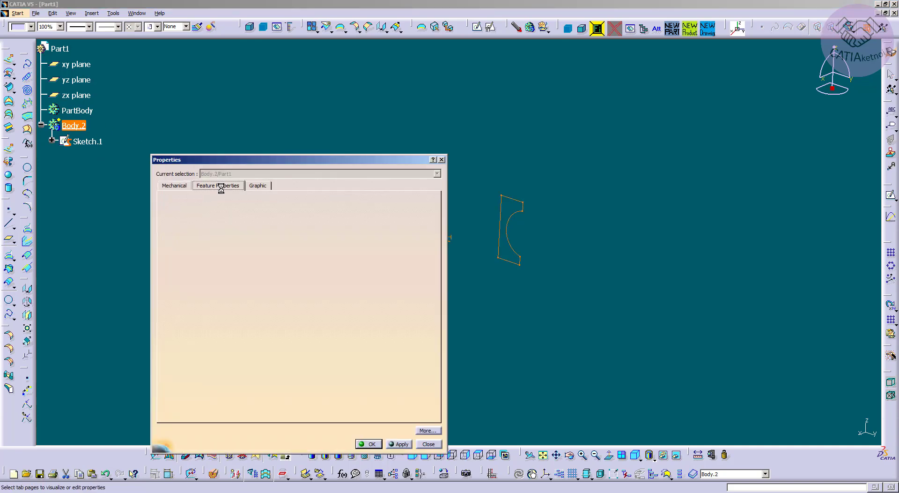
type("INNER")
key("Return")
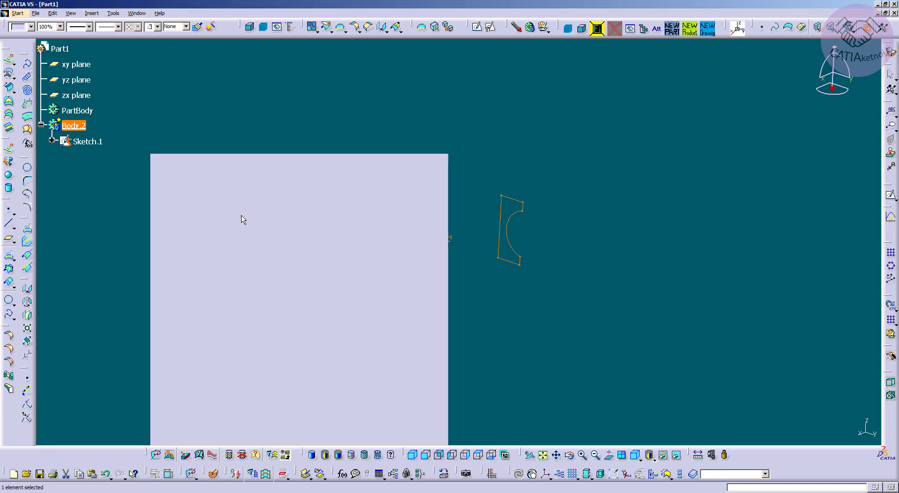
left_click(325, 170)
Switch to the Part Design workbench and revolve Sketch.1 by 360 degrees around the sketch axis with the Shaft command.
middle_click_drag(325, 171, 431, 161)
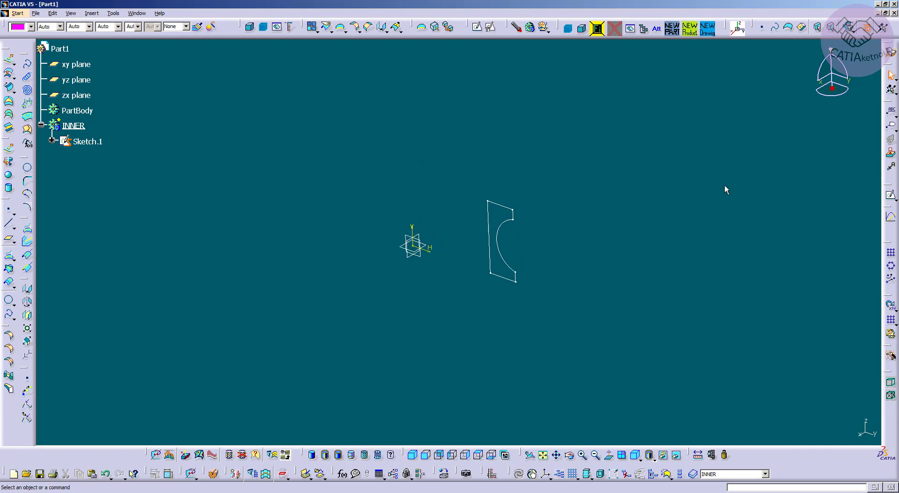
left_click(891, 52)
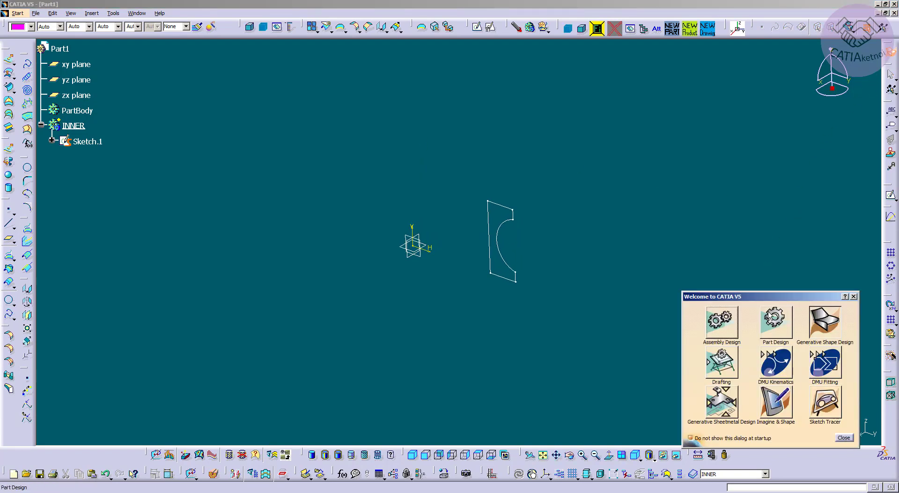
left_click(722, 323)
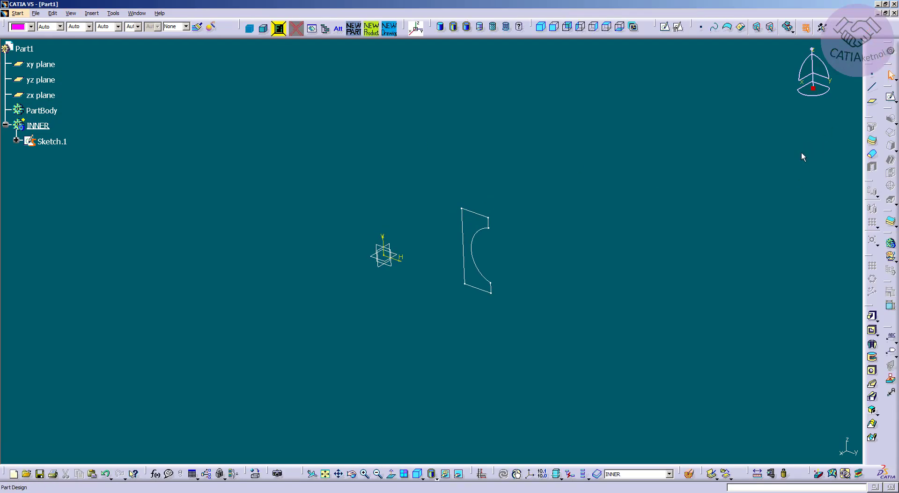
left_click(872, 344)
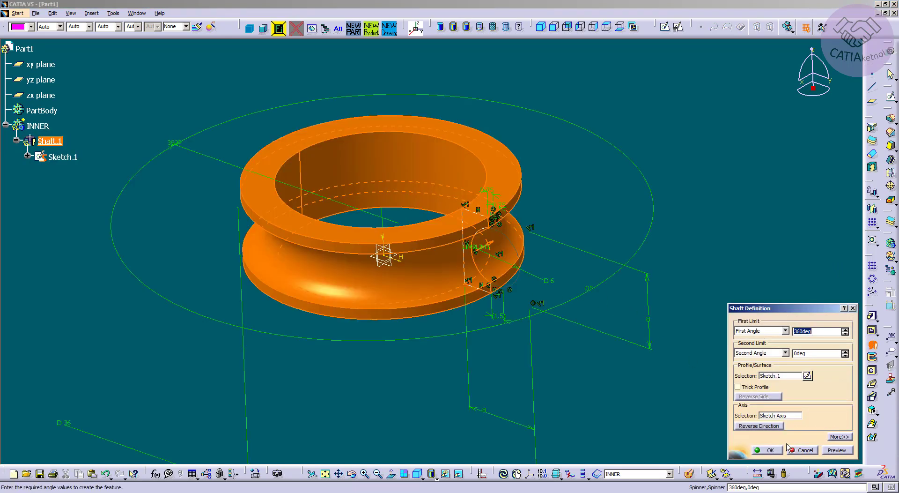
left_click(769, 451)
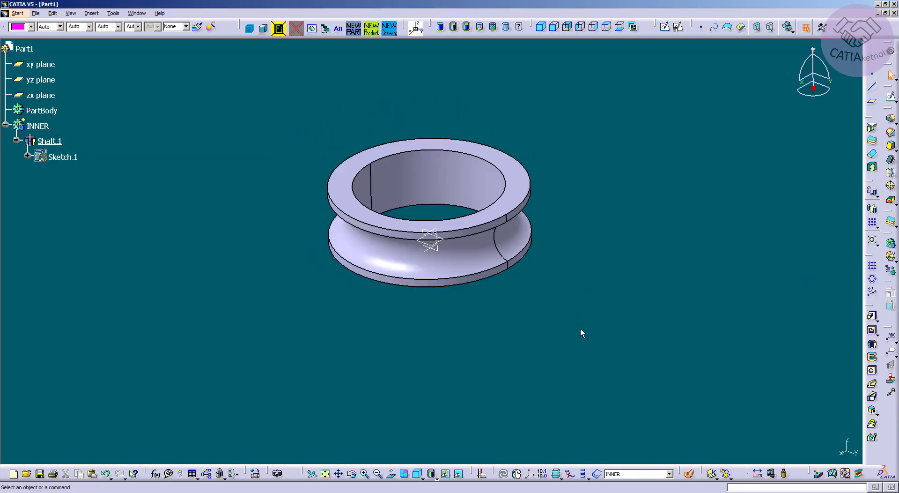
Change the colour of the INNER body to blue.
left_click(38, 125)
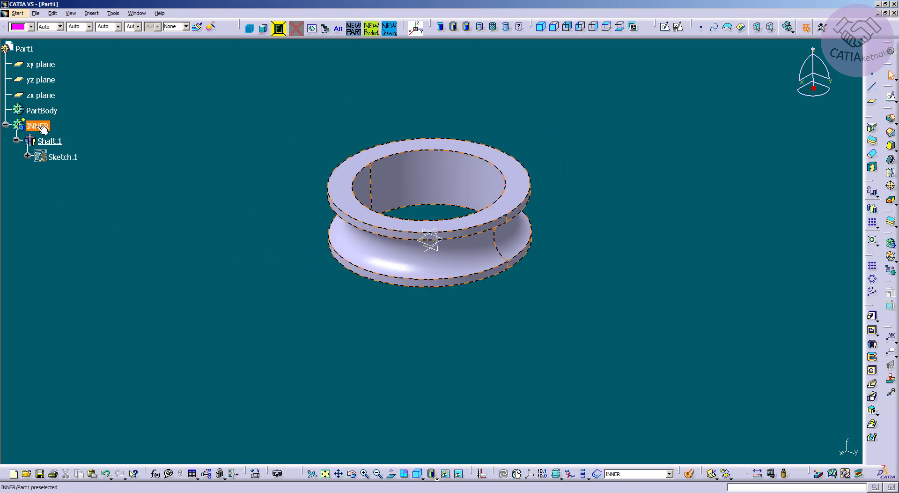
left_click(31, 27)
left_click(28, 191)
left_click(292, 176)
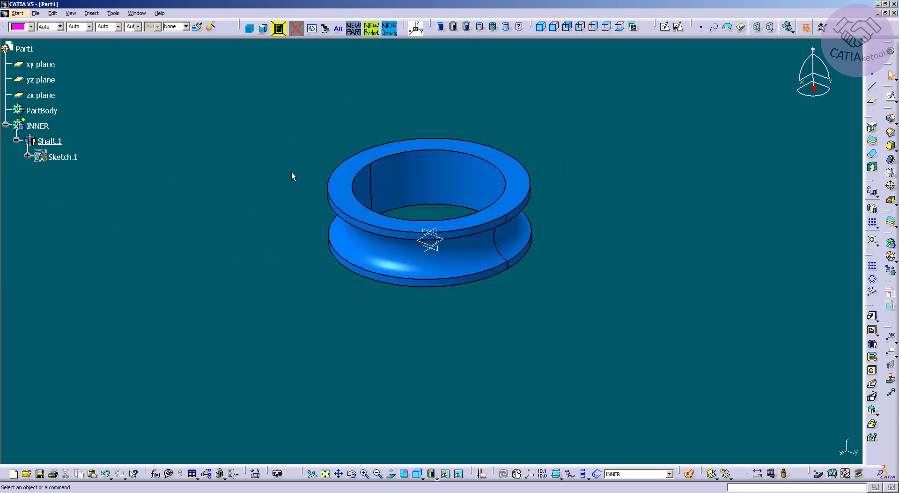
Copy Sketch.1 from the INNER body, insert another new body, and paste the sketch into it.
right_click(73, 160)
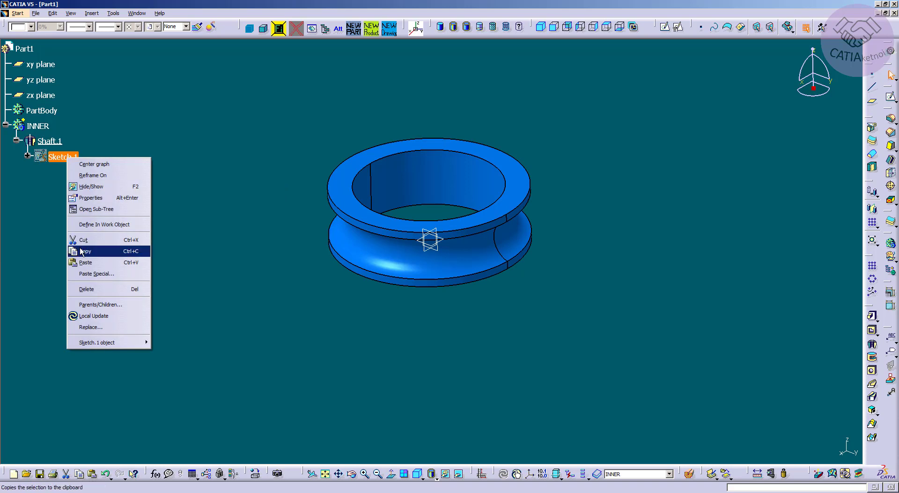
left_click(94, 248)
left_click(221, 88)
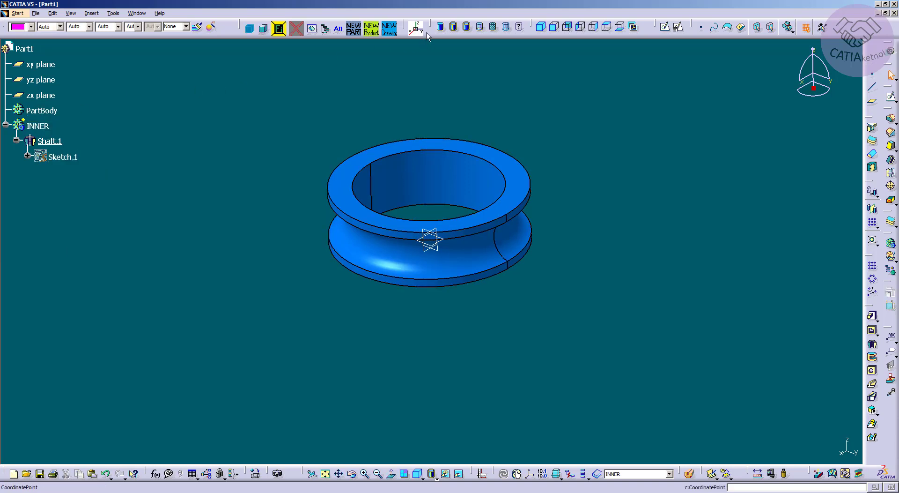
left_click(92, 14)
left_click(100, 35)
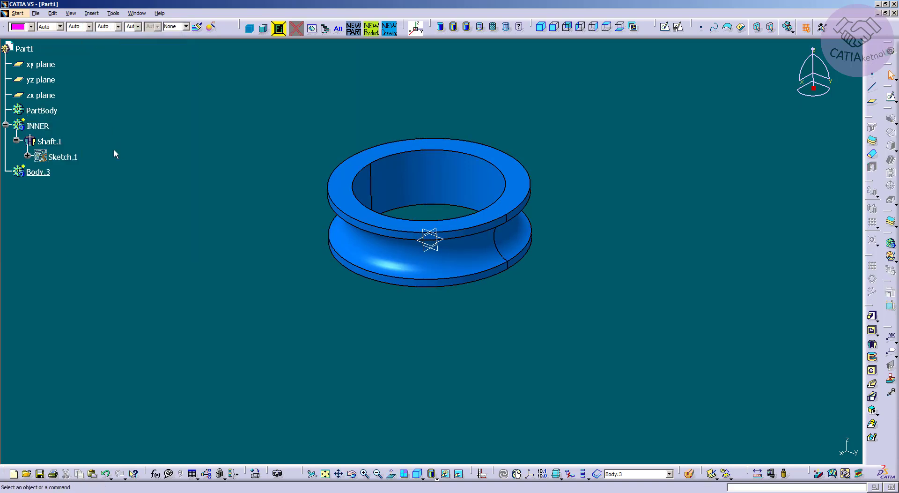
right_click(41, 172)
left_click(65, 276)
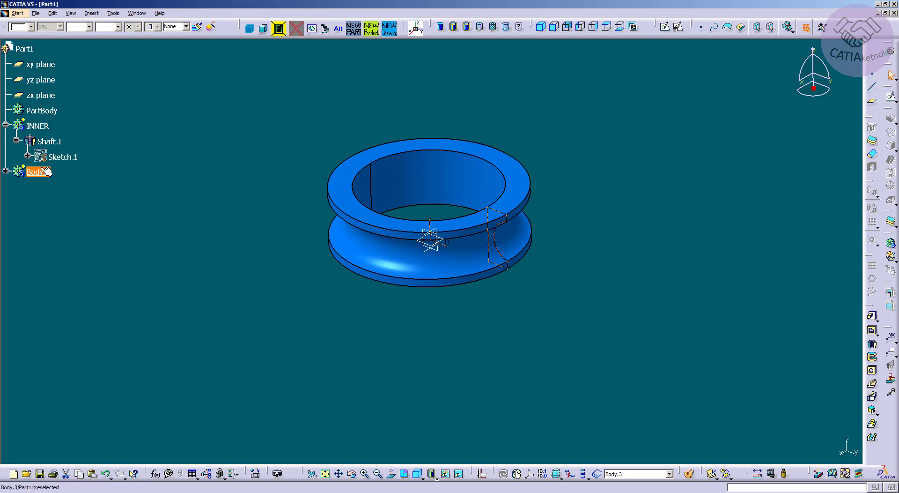
Rename the body holding the pasted sketch as OUTER.
key("alt+Return")
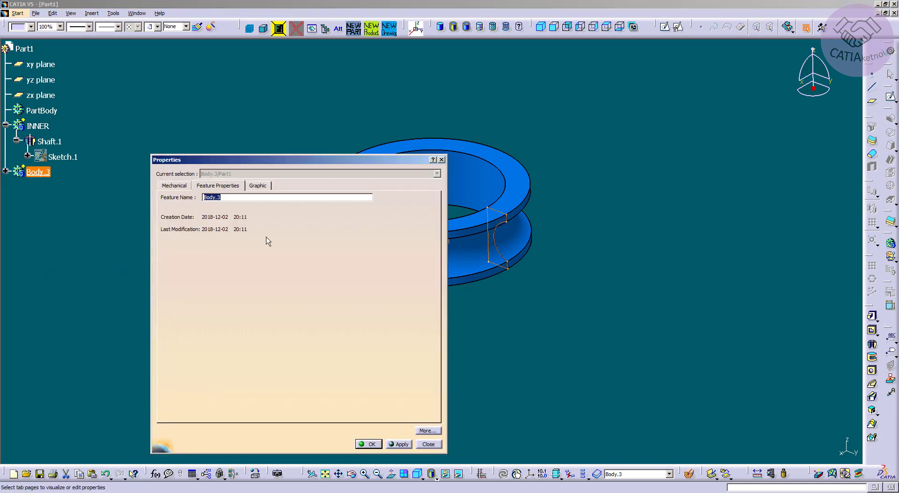
key("Return")
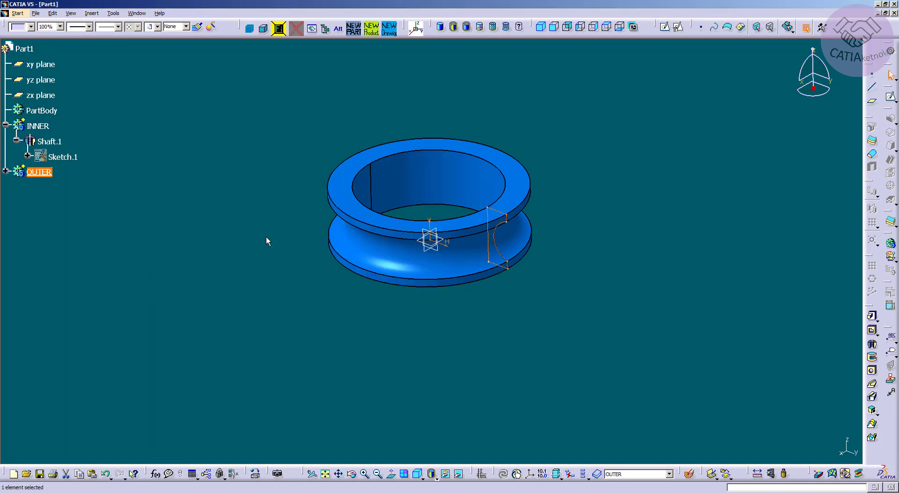
left_click(13, 184)
Open Sketch.2 in the OUTER body and convert the inner-ring half of the profile to construction geometry.
left_click(5, 172)
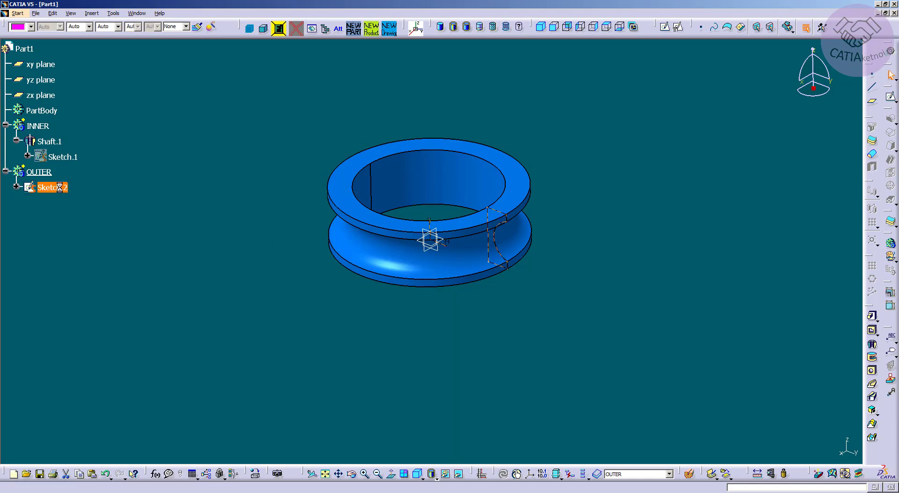
double_click(52, 188)
mouse_move(561, 252)
middle_mouse_down()
mouse_move(560, 302)
mouse_move(654, 265)
mouse_move(562, 305)
mouse_move(434, 125)
middle_mouse_up()
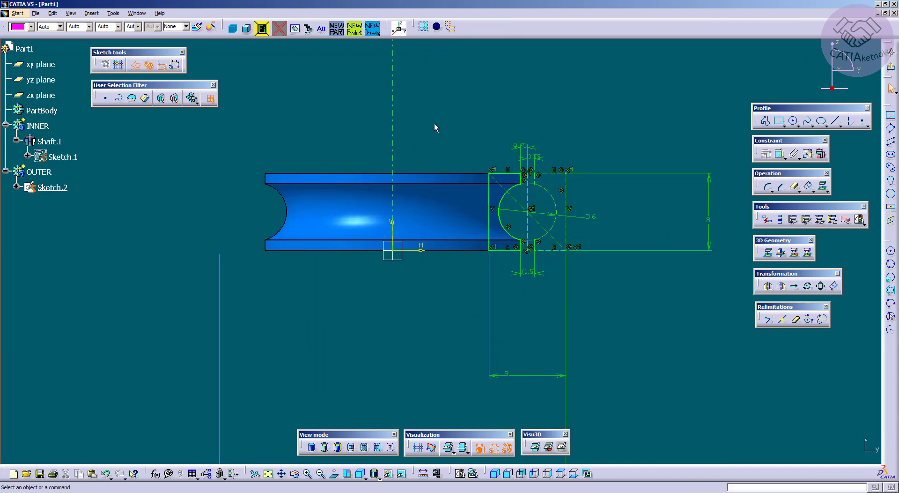
mouse_move(434, 126)
left_mouse_down()
mouse_move(637, 283)
mouse_move(641, 300)
left_mouse_up()
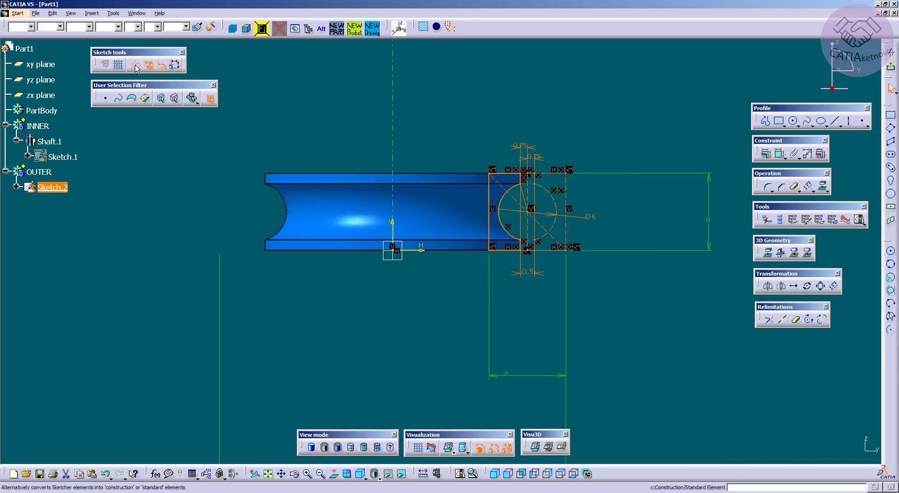
left_click(135, 65)
left_click(135, 65)
left_click(658, 136)
middle_click(524, 247)
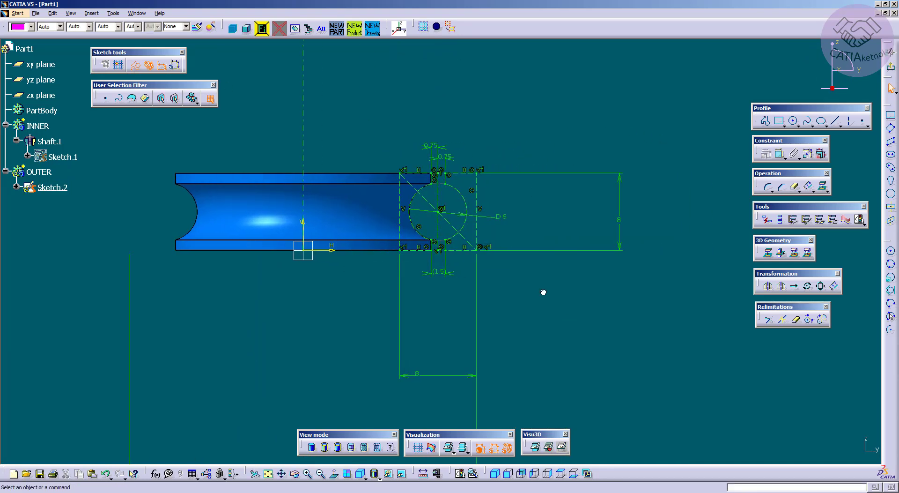
Convert the dashed outer-ring half of the profile to standard geometry, restricting the selection to curves, and exit the sketch.
left_click_drag(567, 316, 444, 140)
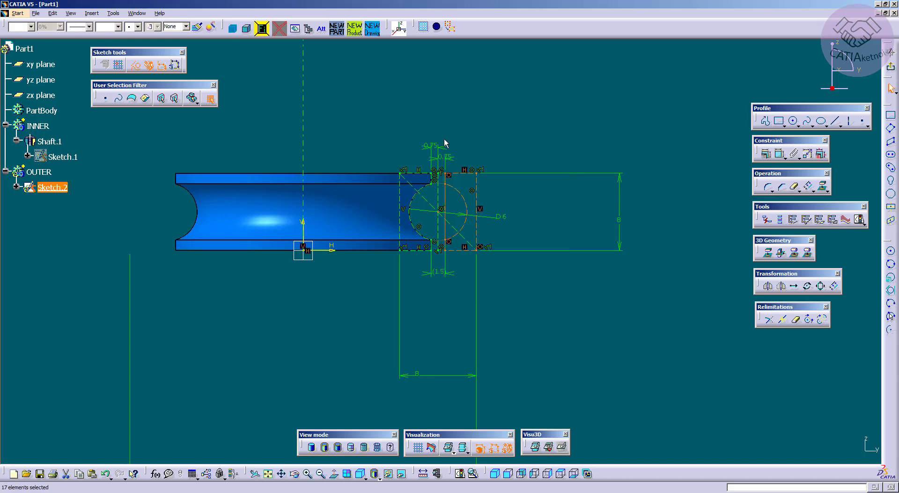
left_click(444, 140)
left_click(119, 98)
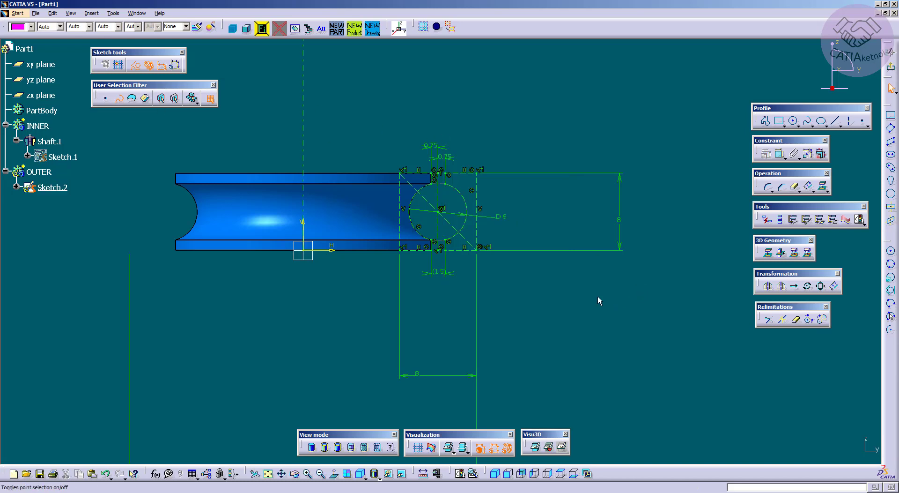
left_click_drag(607, 302, 440, 126)
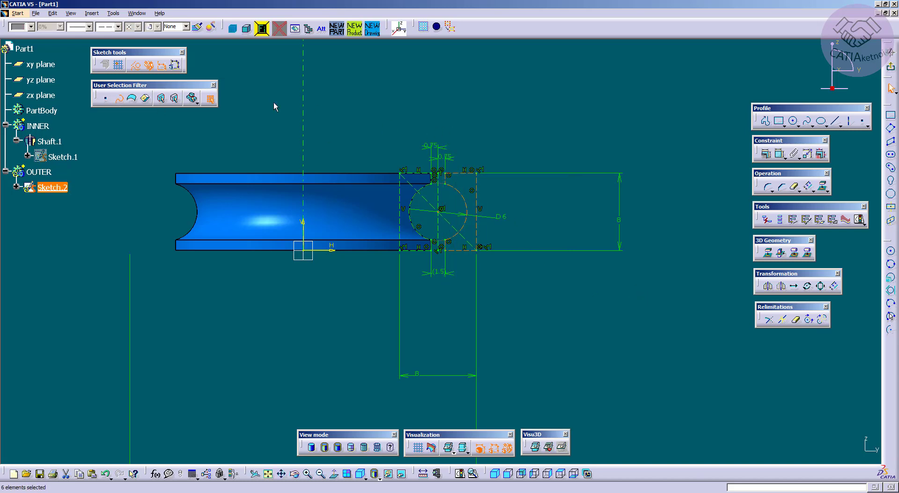
left_click(136, 65)
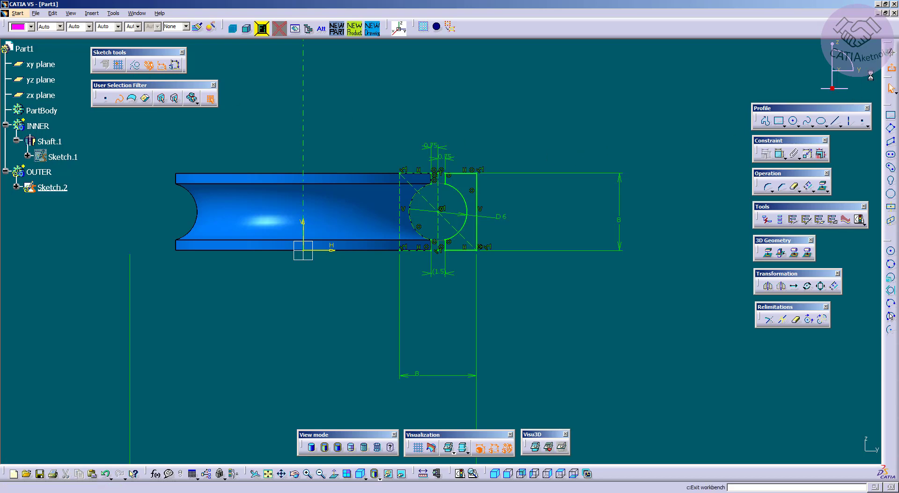
left_click(891, 316)
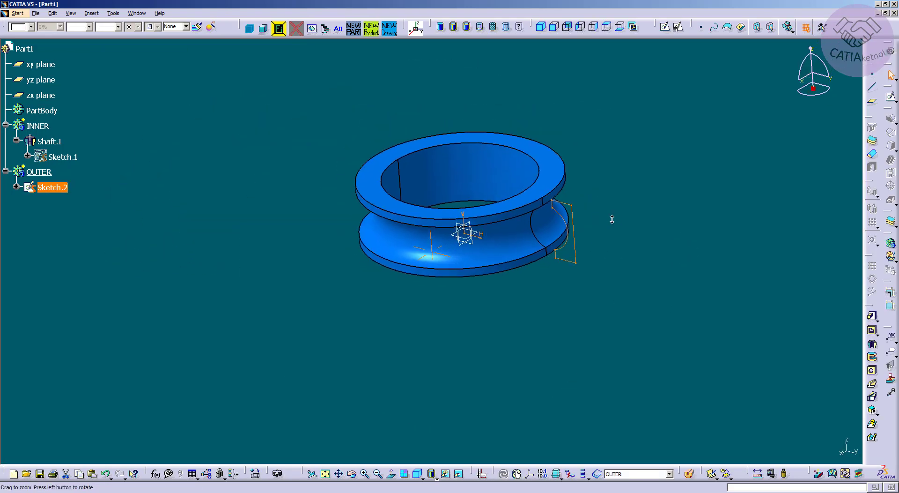
Create the outer ring by revolving Sketch.2 through a full turn with the Shaft command.
mouse_move(613, 219)
middle_mouse_down()
mouse_move(622, 243)
mouse_move(601, 228)
middle_mouse_up()
left_click(874, 346)
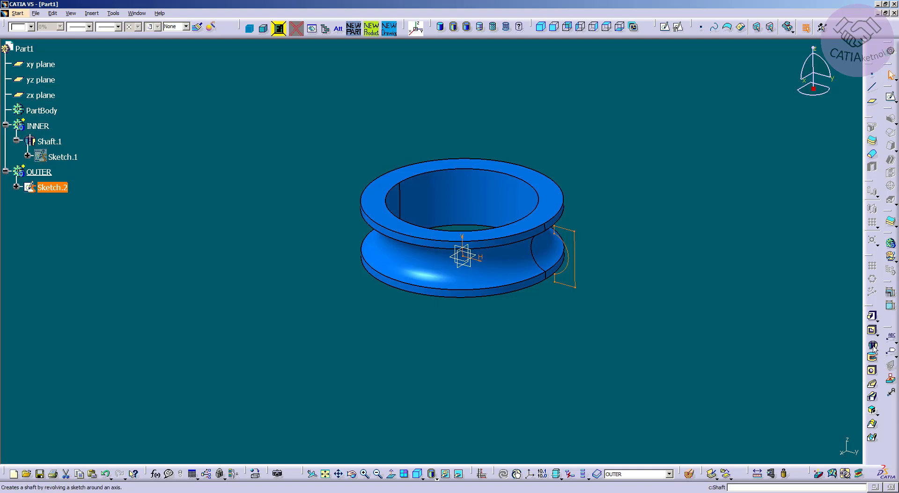
left_click(770, 449)
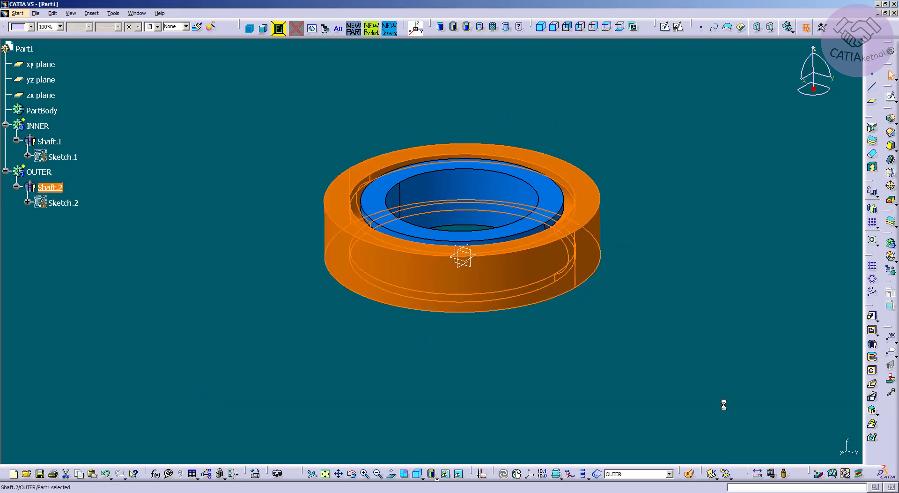
Make the OUTER body semi-transparent so the inner ring shows through it.
left_click(48, 174)
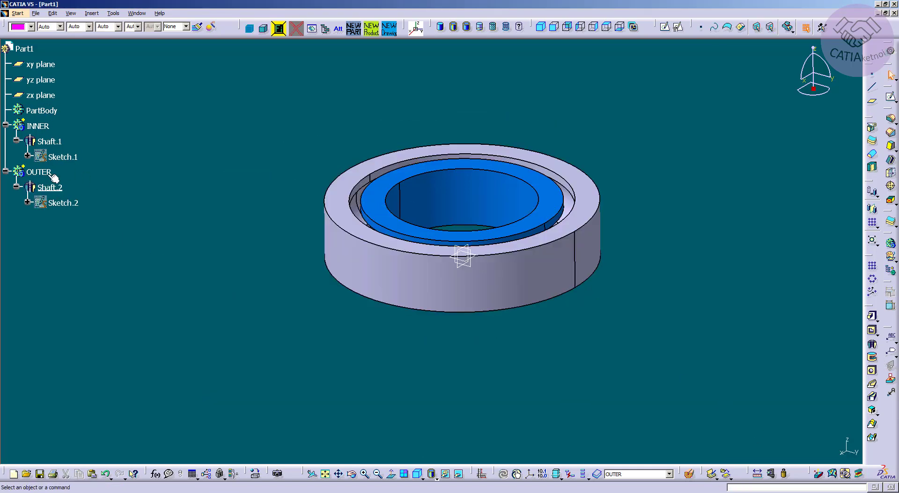
left_click(60, 26)
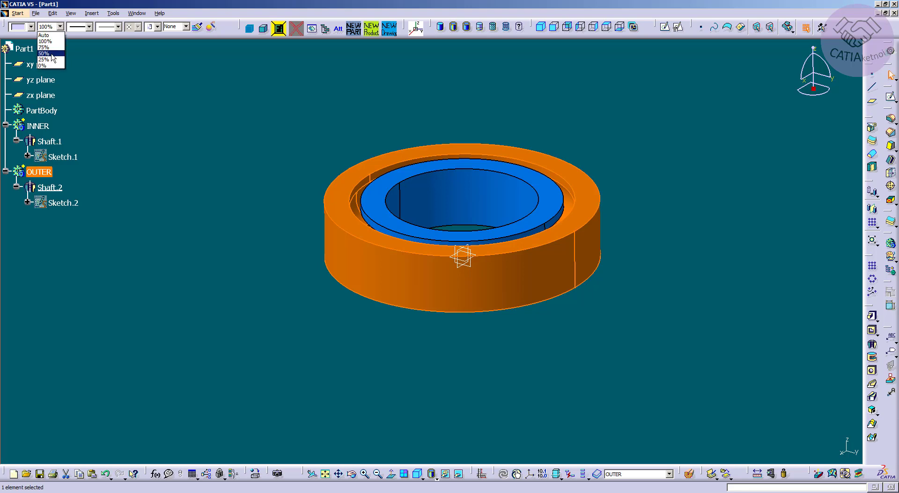
left_click(50, 47)
left_click(229, 132)
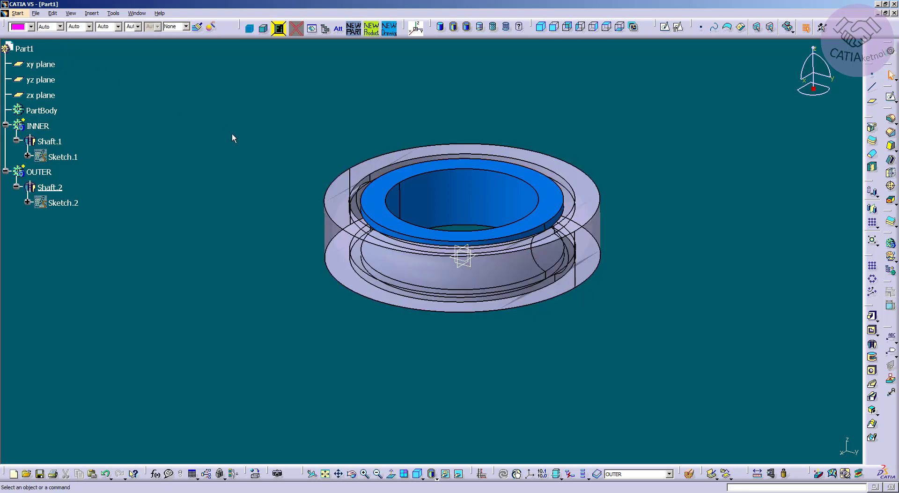
Insert a new body in the part and rename it BALL.
middle_click_drag(235, 154, 476, 239)
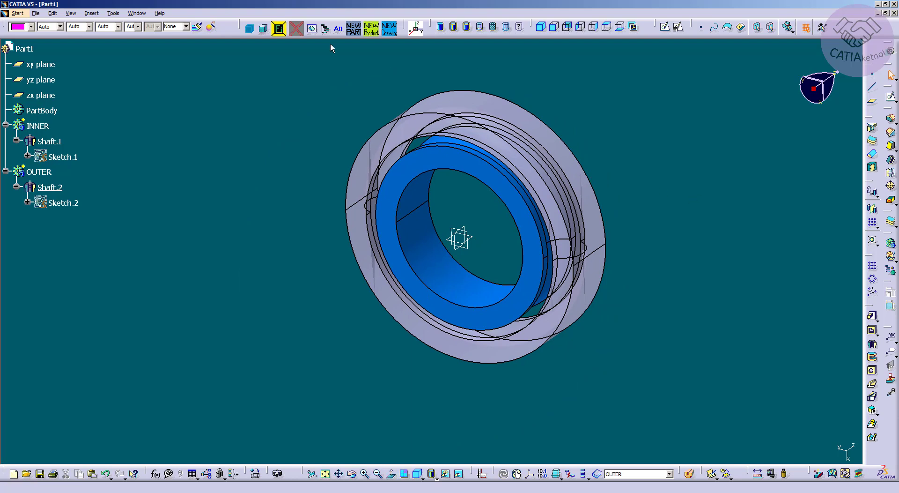
left_click(92, 13)
left_click(113, 36)
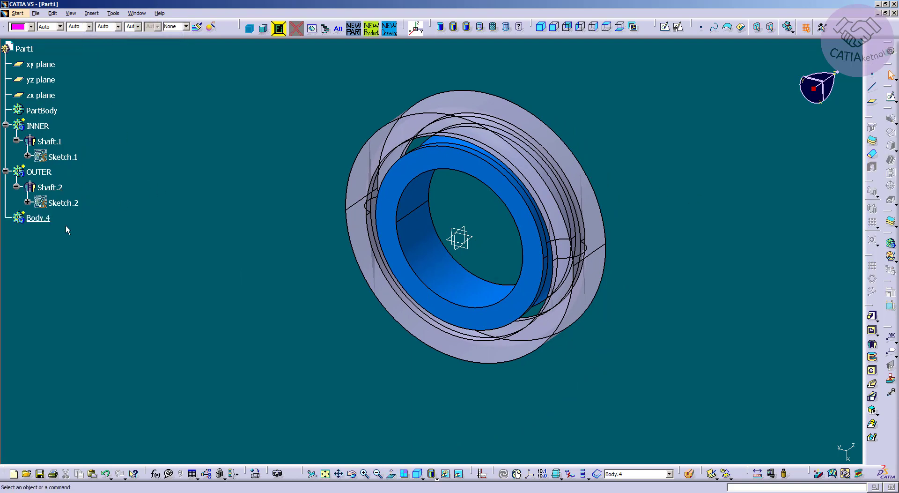
key("alt+Return")
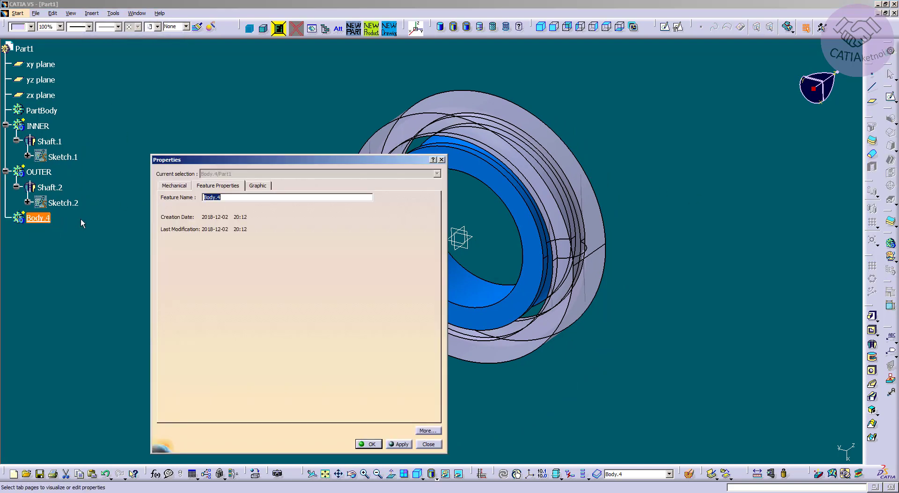
type("BALL")
key("Return")
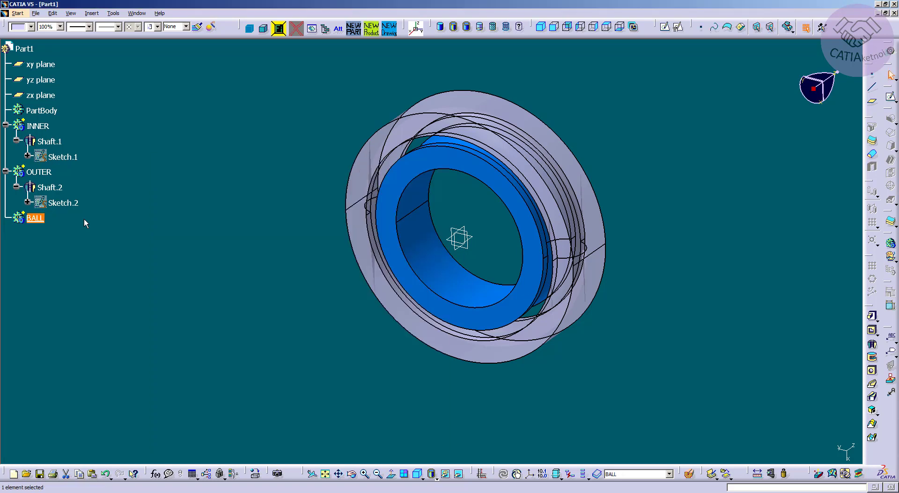
left_click(84, 219)
Start a sketch on the zx plane in the BALL body and cut the part by the sketch plane.
left_click(891, 97)
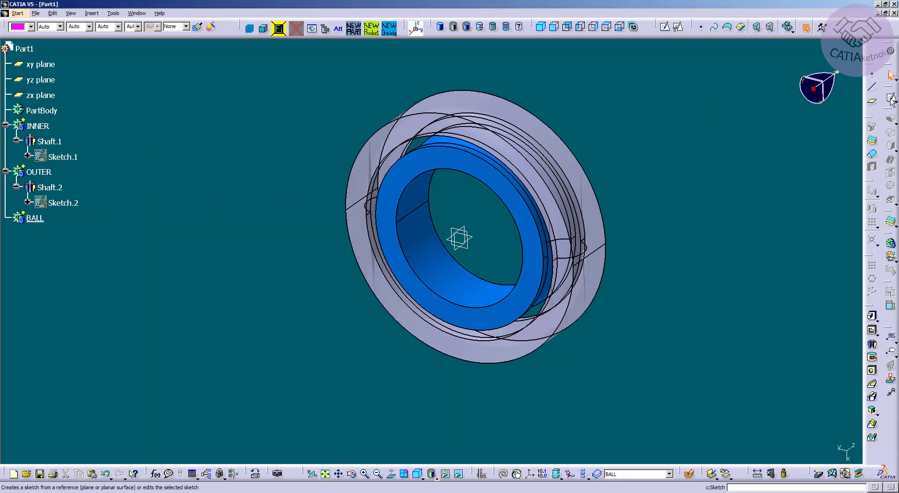
left_click(471, 231)
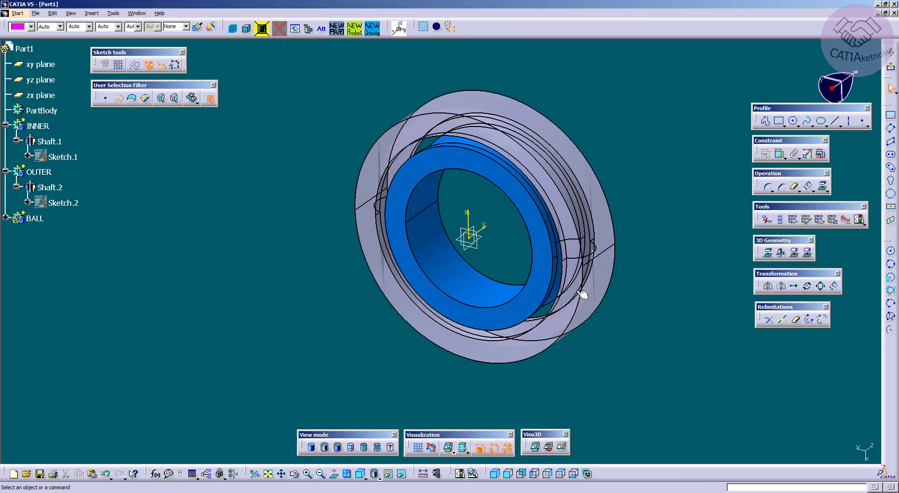
left_click(334, 473)
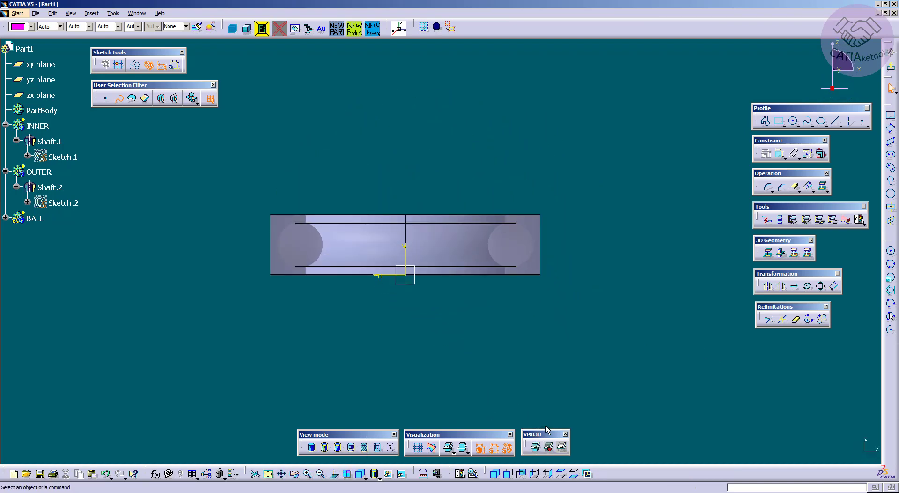
left_click(432, 448)
middle_click_drag(541, 325, 449, 283)
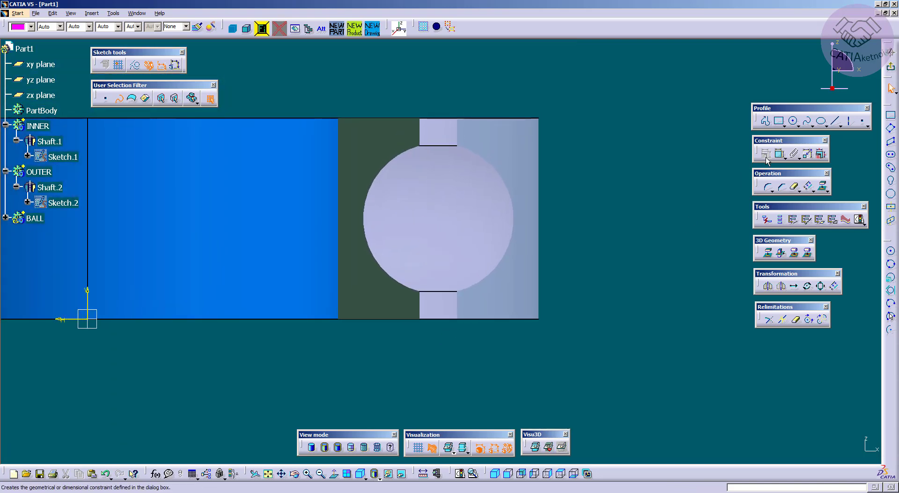
Draw a circle about 4.9 mm in diameter near the centre of the round ball groove between the two rings.
left_click(794, 122)
left_click(441, 216)
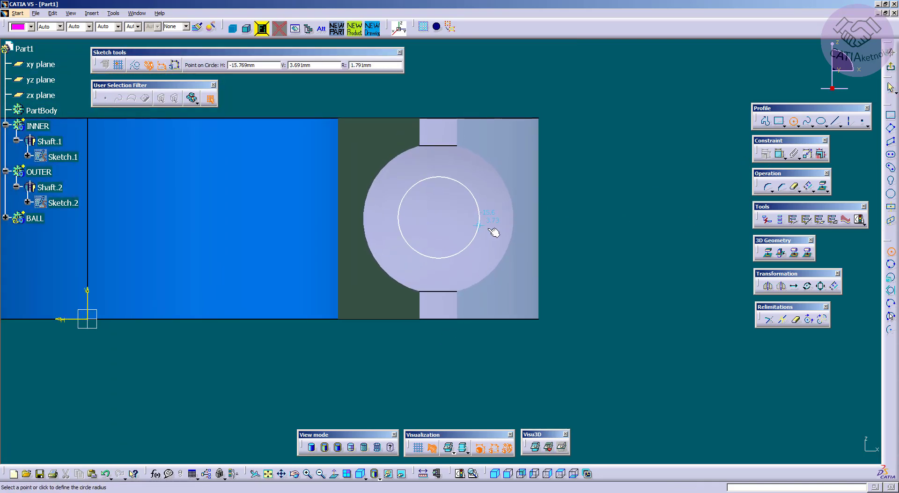
left_click(505, 235)
mouse_move(624, 199)
middle_mouse_down()
mouse_move(655, 192)
mouse_move(696, 200)
middle_mouse_up()
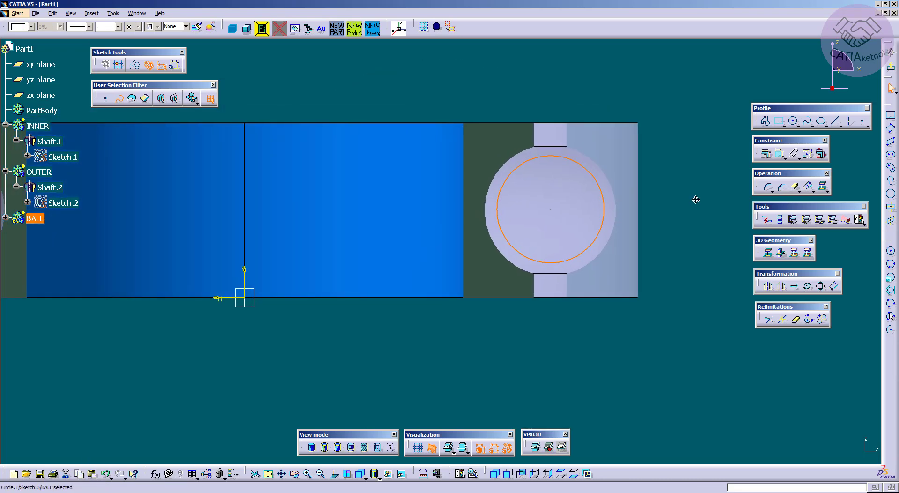
left_click(697, 201)
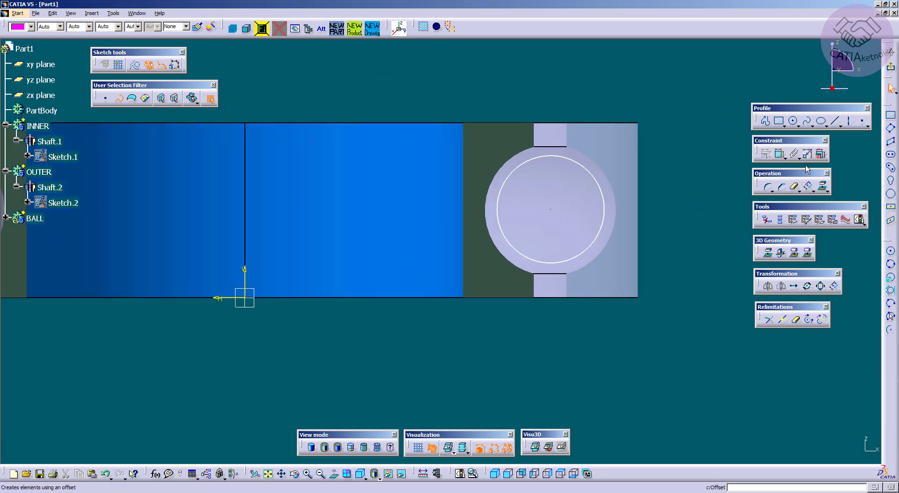
Constrain the circle's centre to a horizontal distance of 14 mm from the vertical sketch axis.
left_click(780, 154)
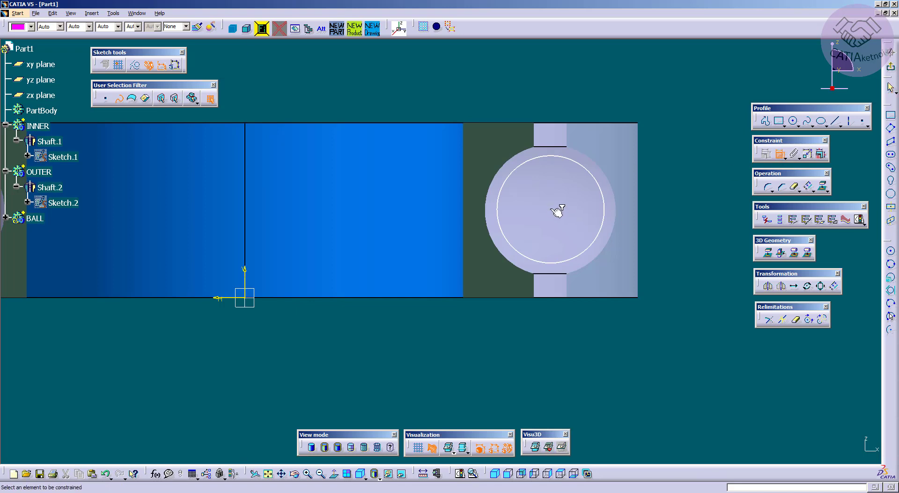
left_click(551, 209)
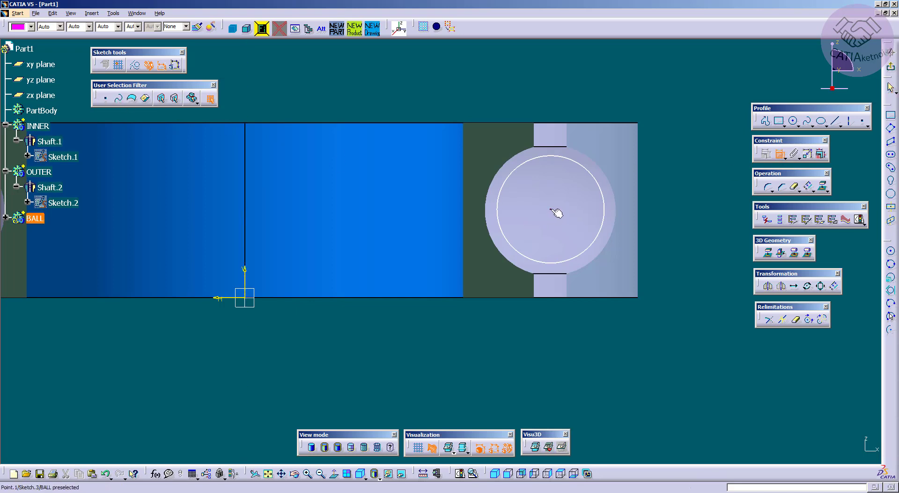
left_click(247, 239)
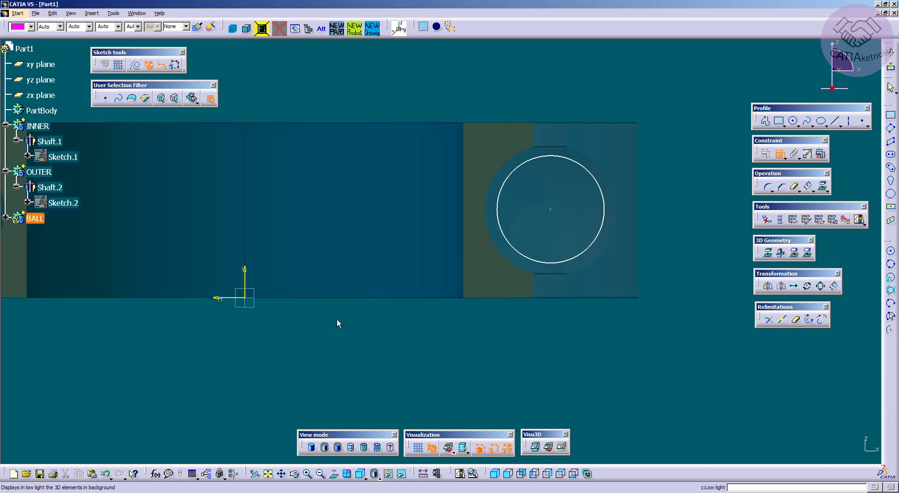
middle_click_drag(376, 192, 368, 245)
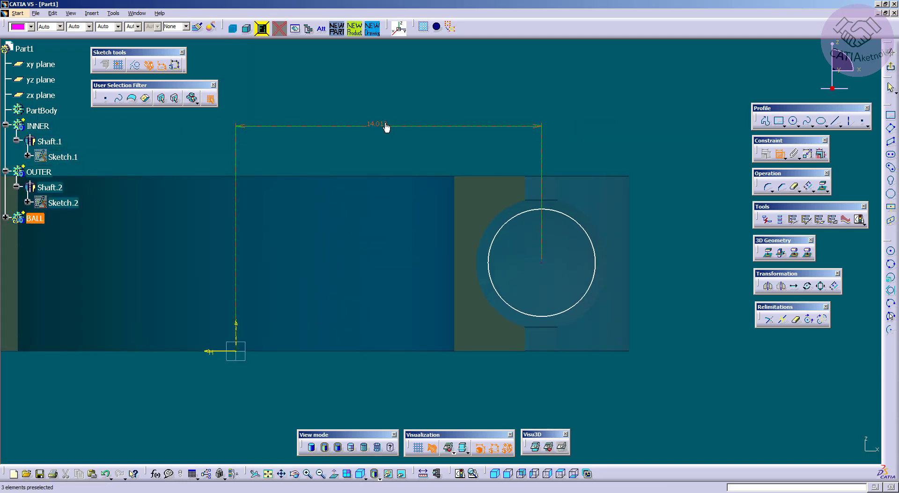
middle_click_drag(363, 126, 463, 142)
double_click(471, 131)
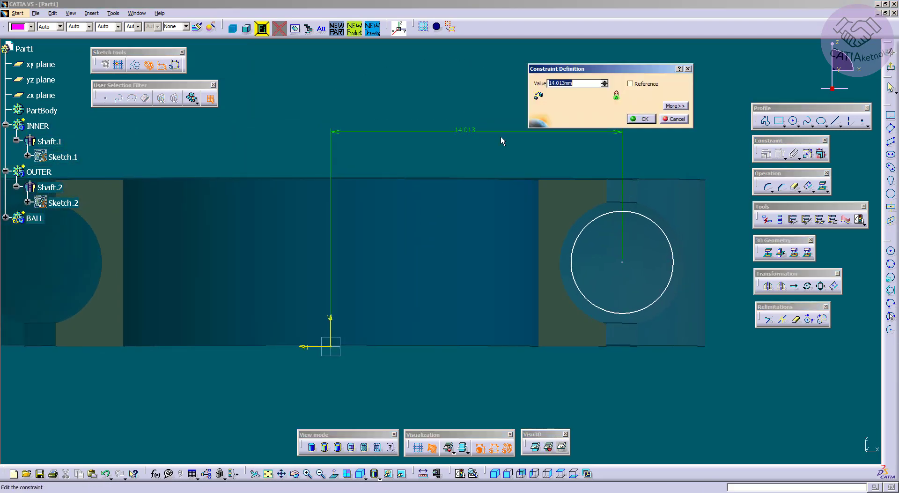
type("14")
key("Return")
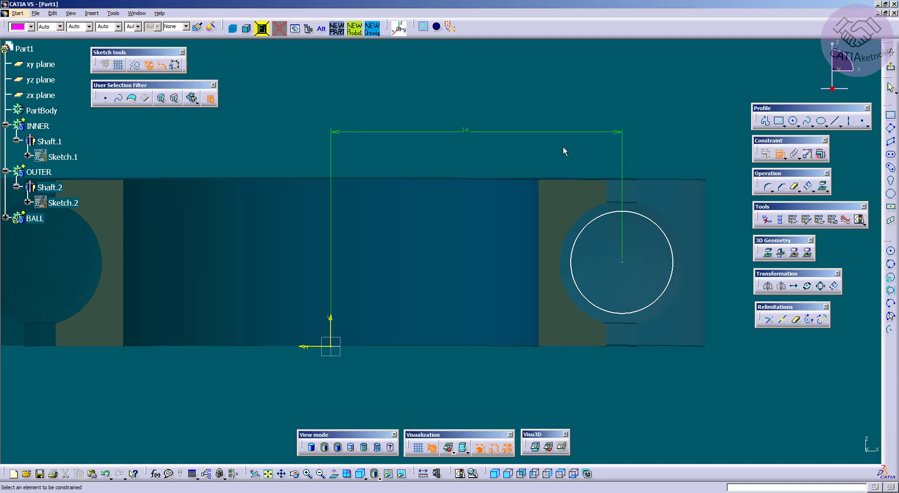
Constrain the circle's centre to a height of 4 mm above the horizontal sketch axis.
left_click(622, 261)
left_click(321, 346)
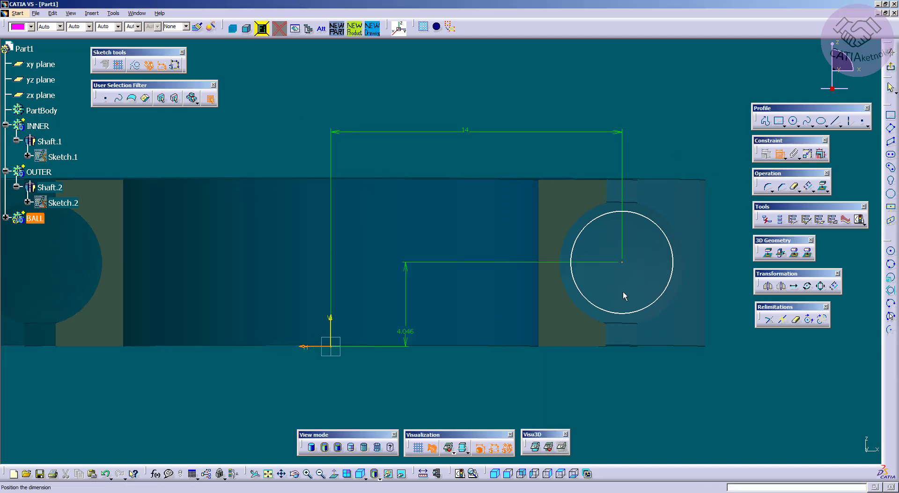
left_click(717, 279)
double_click(717, 280)
type("4")
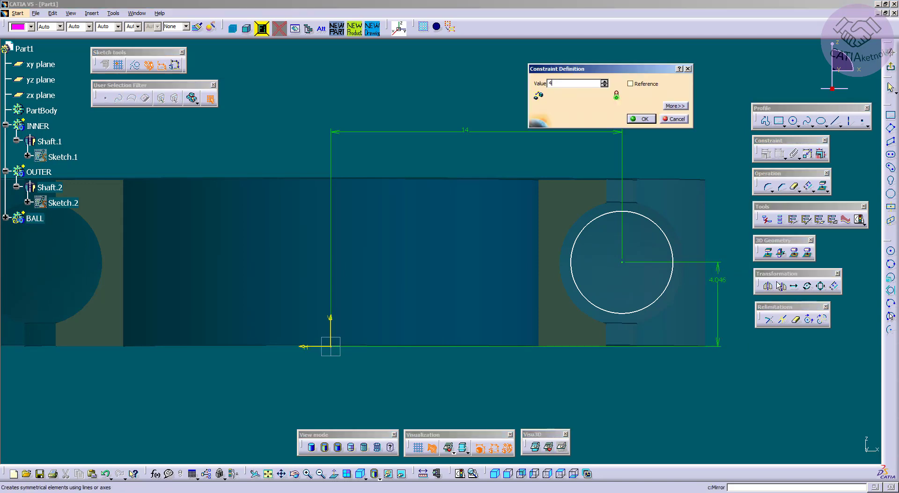
key("Return")
Dimension the circle's diameter as 8 mm, correct it to 6 mm, and exit the sketch.
left_click(660, 230)
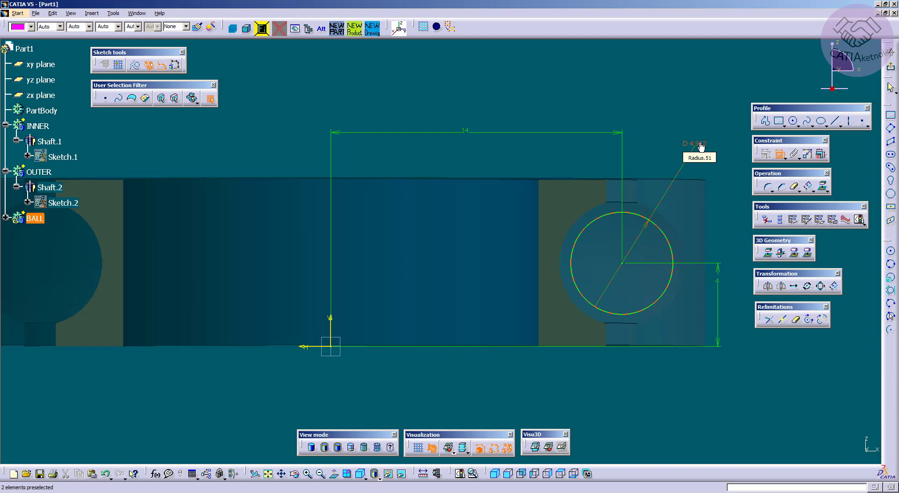
left_click(697, 148)
double_click(697, 144)
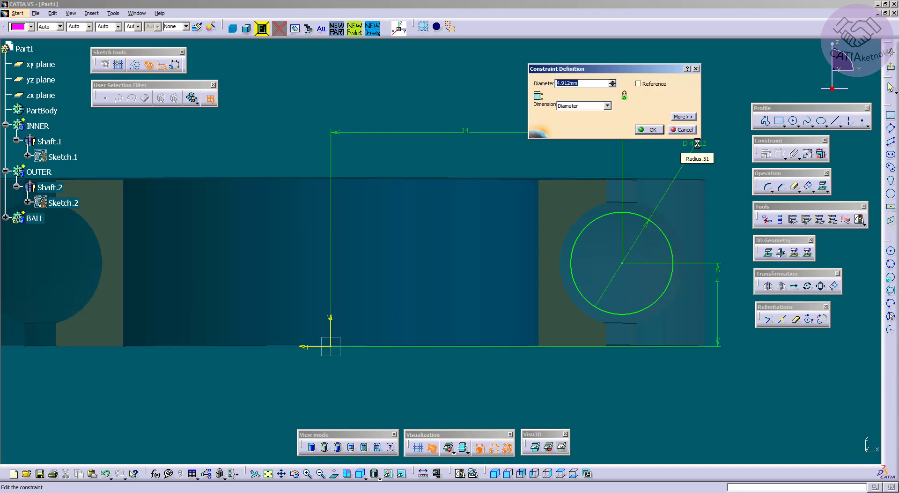
type("8")
key("Return")
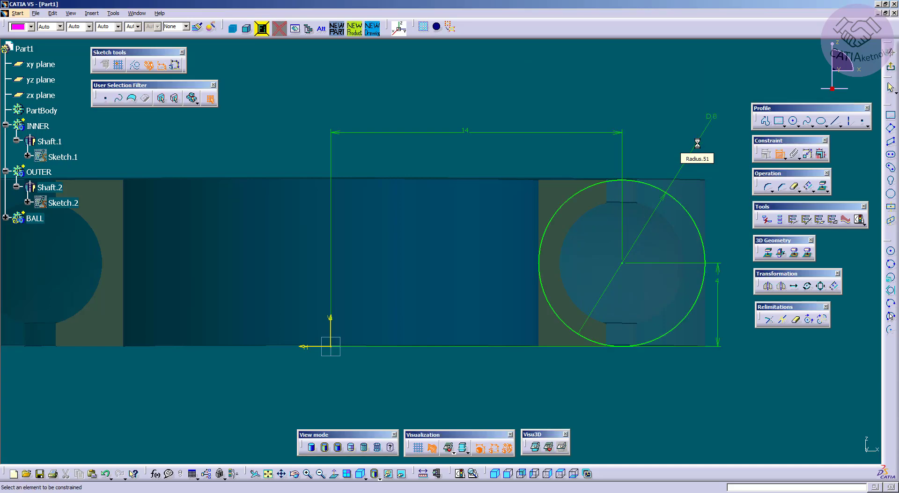
double_click(714, 116)
type("6")
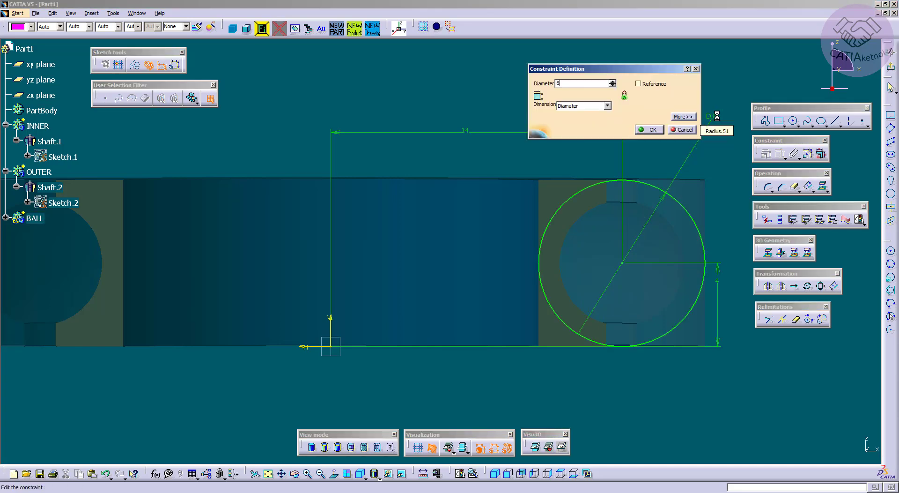
key("Return")
left_click(891, 66)
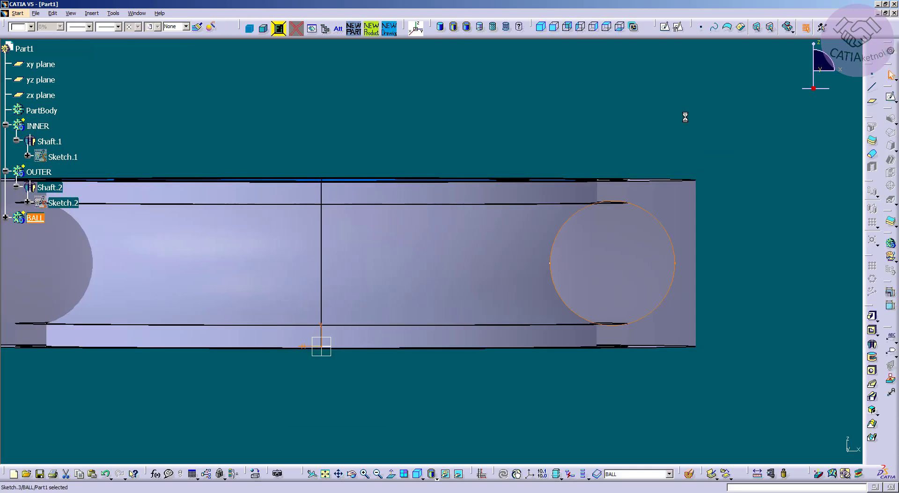
Reopen the ball circle's sketch for editing and view it normal to the sketch plane.
mouse_move(735, 106)
middle_mouse_down()
mouse_move(642, 180)
mouse_move(576, 107)
mouse_move(518, 177)
middle_mouse_up()
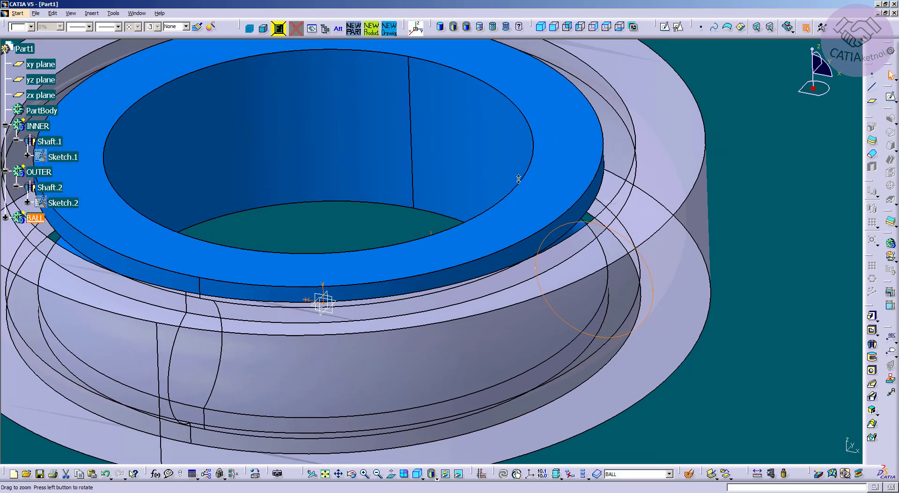
left_click(473, 206)
left_click(747, 210)
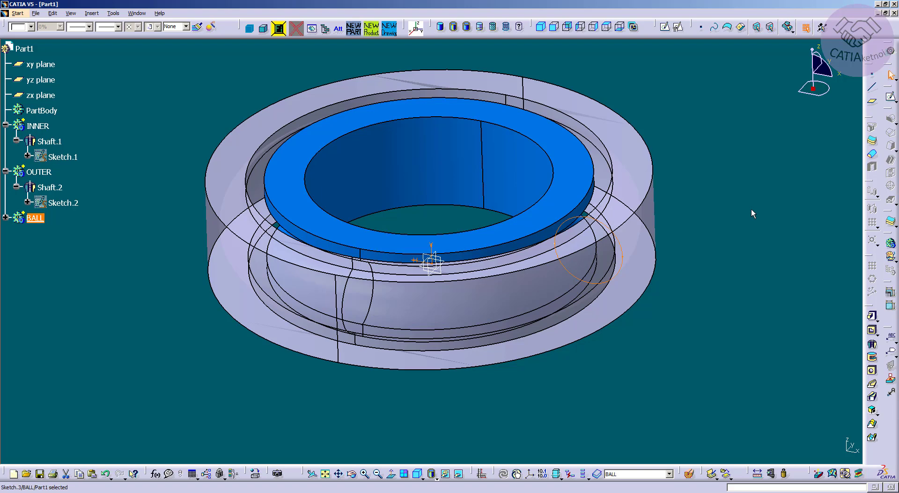
left_click(609, 313)
middle_click_drag(609, 314, 582, 269)
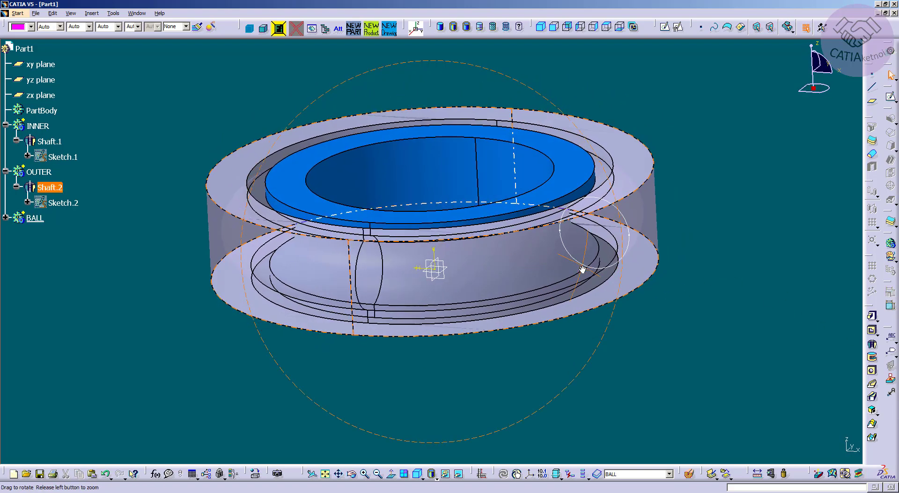
double_click(627, 213)
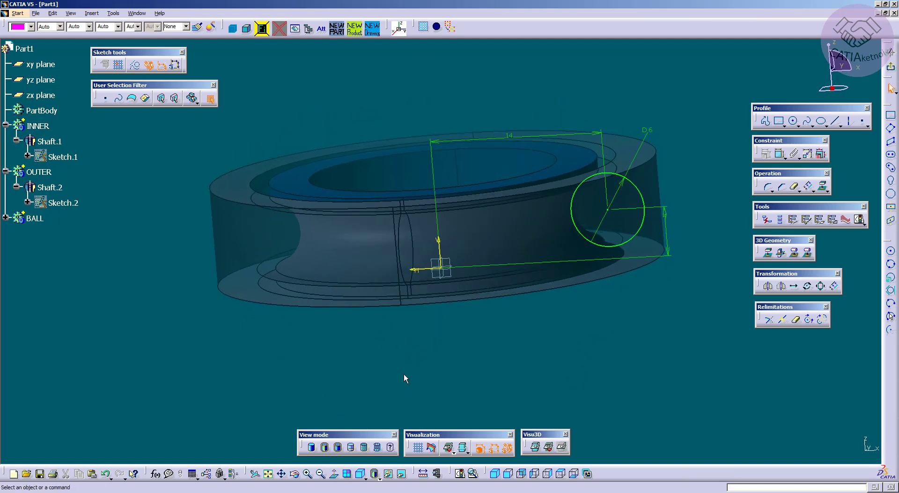
left_click(334, 473)
mouse_move(668, 291)
middle_mouse_down()
mouse_move(572, 289)
mouse_move(584, 257)
mouse_move(612, 240)
mouse_move(689, 228)
middle_mouse_up()
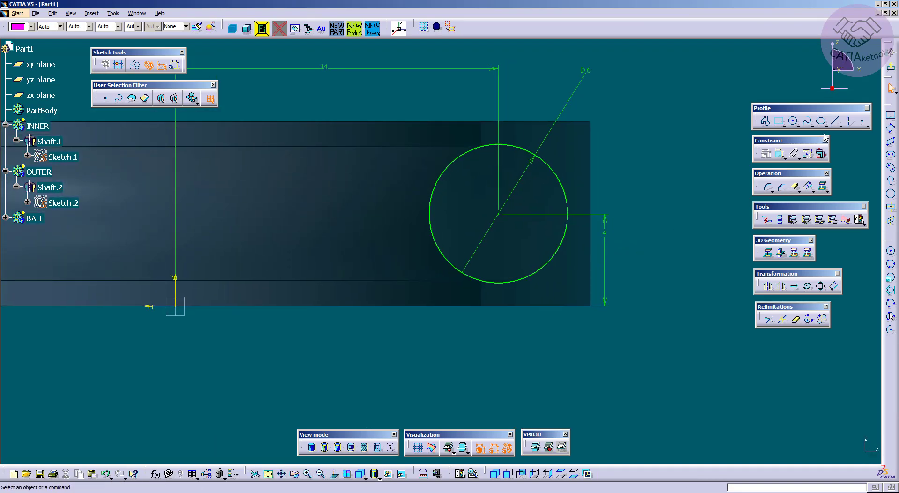
Draw a vertical axis line across the full height of the ball circle and shift it about 0.6 mm off the centre.
left_click(807, 121)
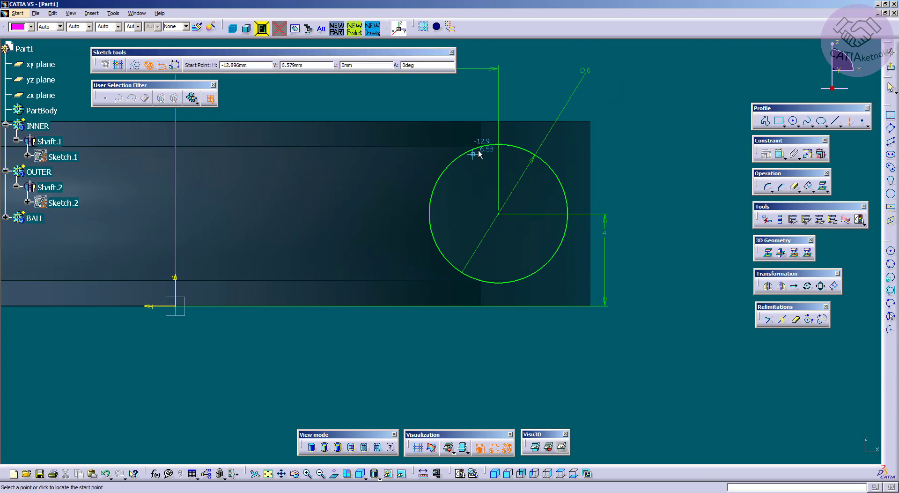
left_click(502, 146)
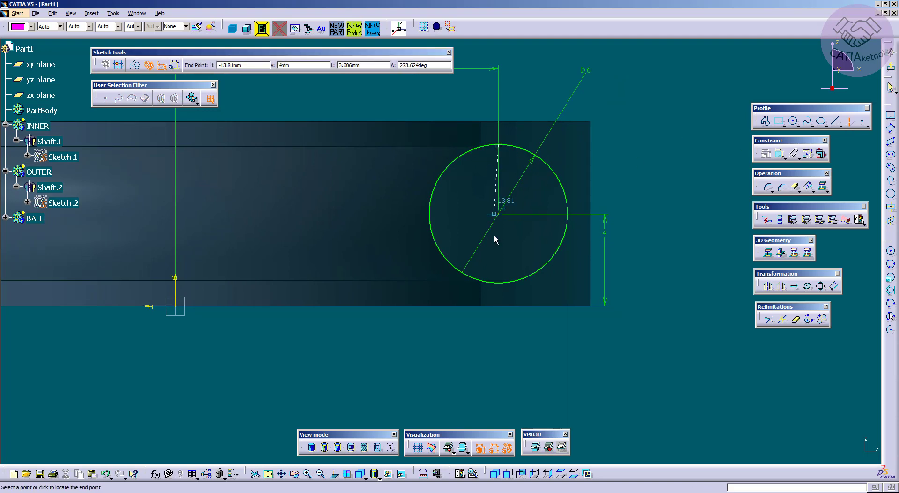
left_click(502, 283)
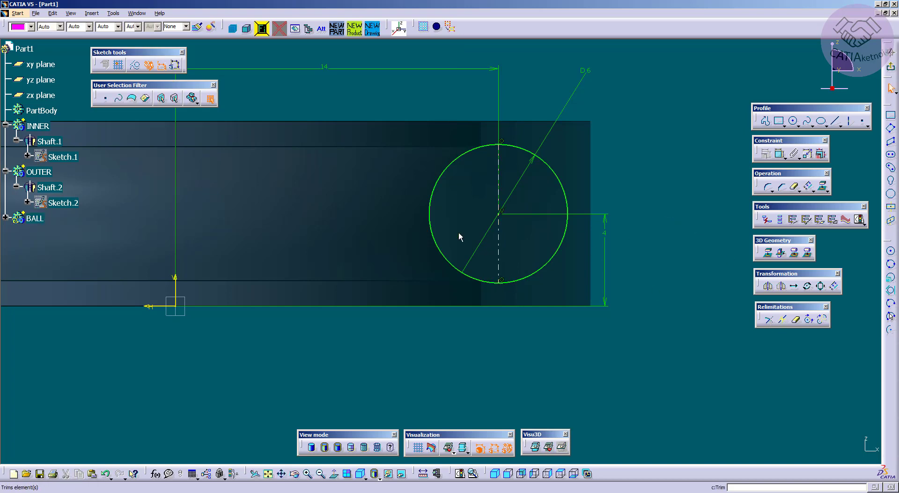
left_click_drag(499, 233, 481, 229)
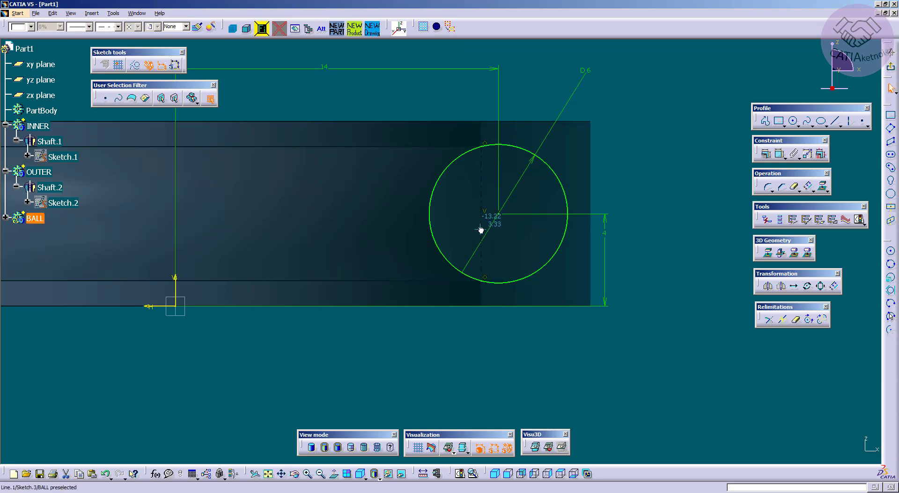
left_click(676, 229)
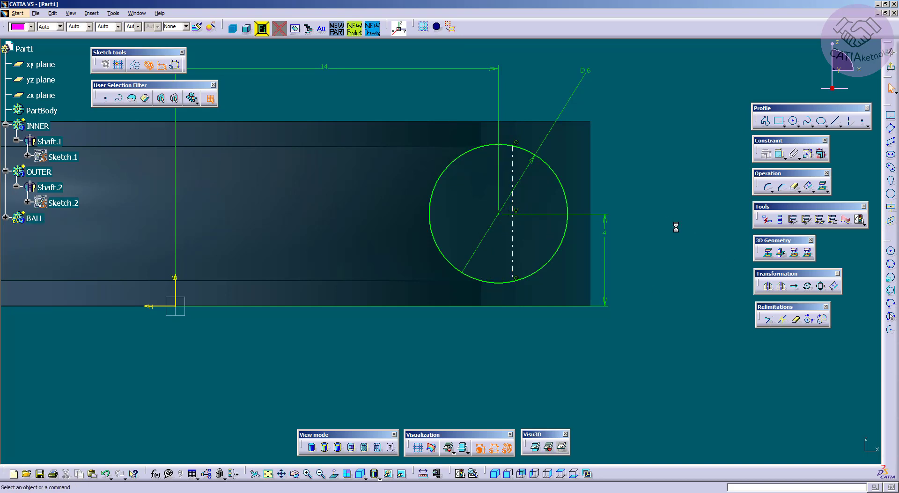
Constrain the distance between the circle's centre and the vertical axis line to 0 mm.
left_click(779, 155)
left_click(500, 217)
left_click(516, 224)
double_click(625, 357)
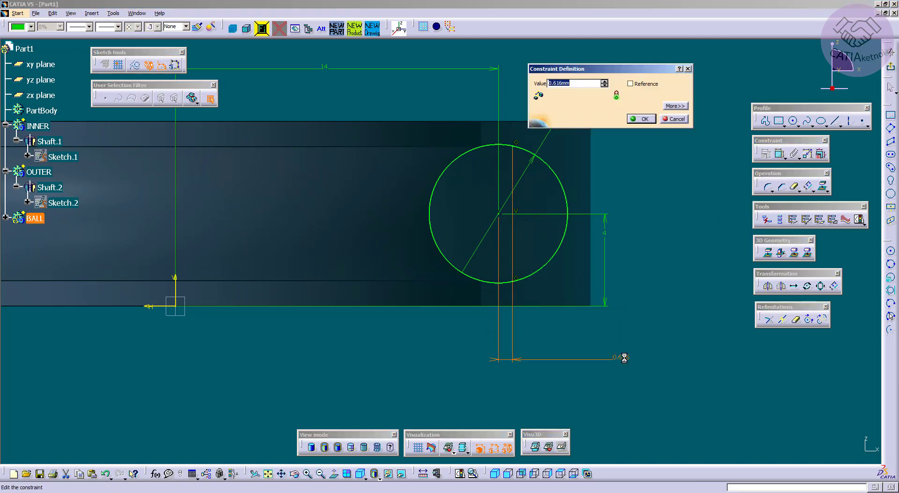
type("0")
key("Return")
left_click(680, 280)
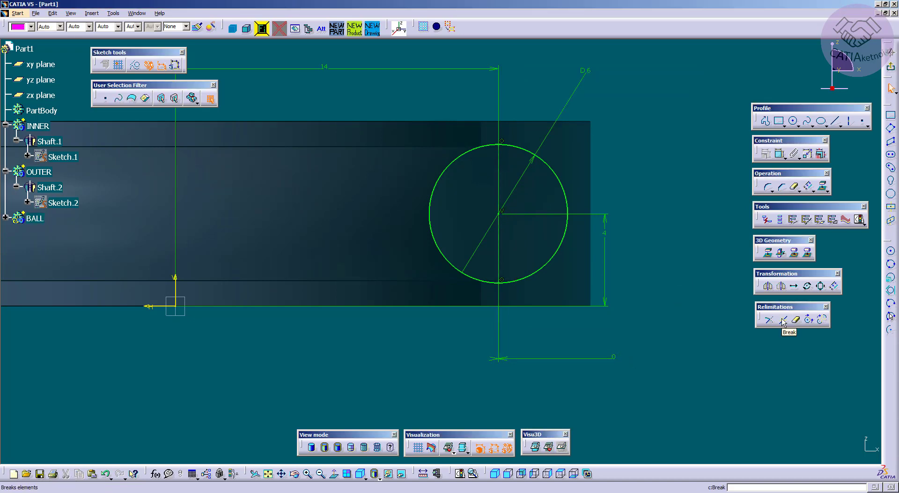
Break the ball circle at its lowest and highest points, where it meets the vertical axis line.
left_click(783, 321)
left_click(480, 279)
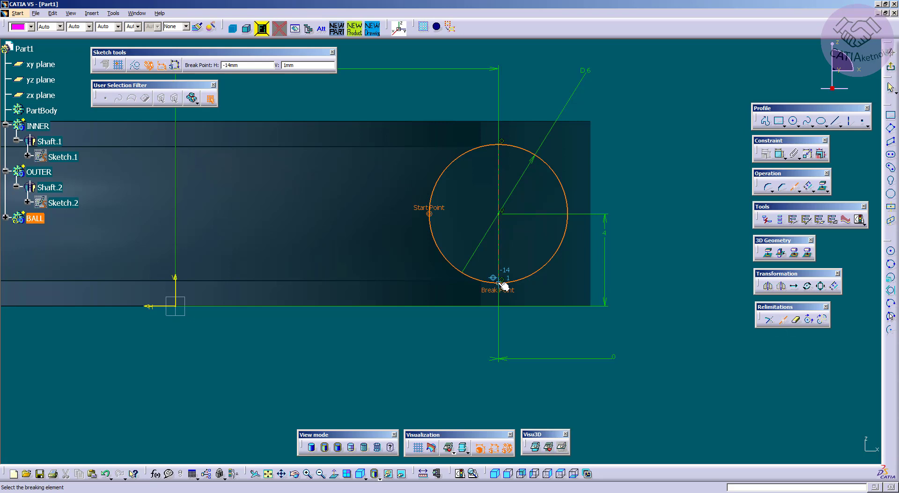
left_click(499, 282)
left_click(680, 305)
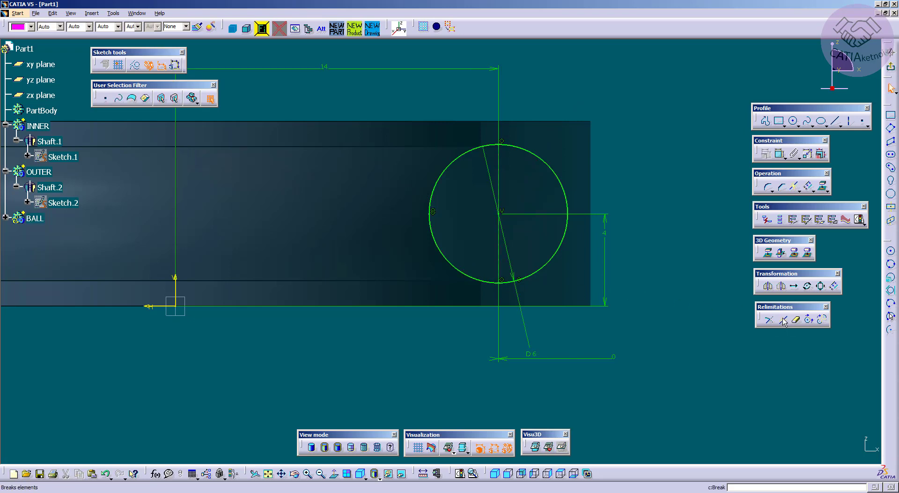
left_click(783, 322)
left_click(478, 149)
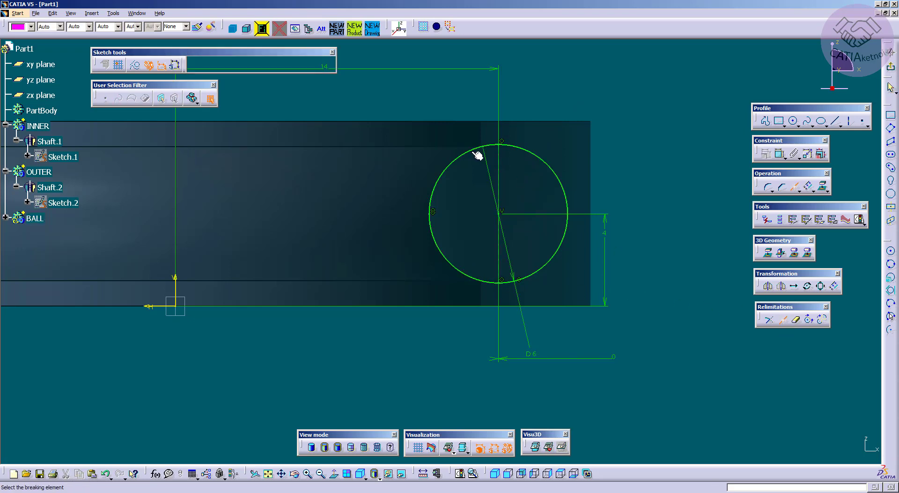
left_click(504, 146)
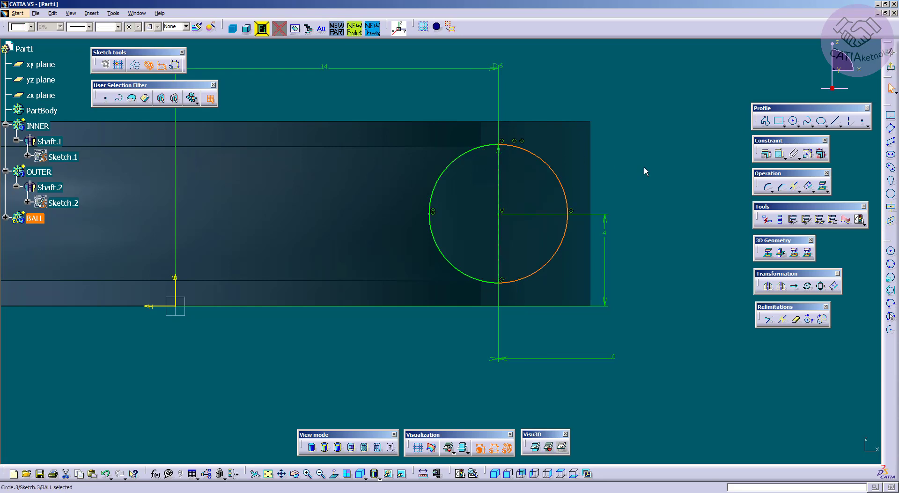
Convert the half of the circle nearer the sketch origin into construction geometry and exit the sketch.
left_click(461, 158)
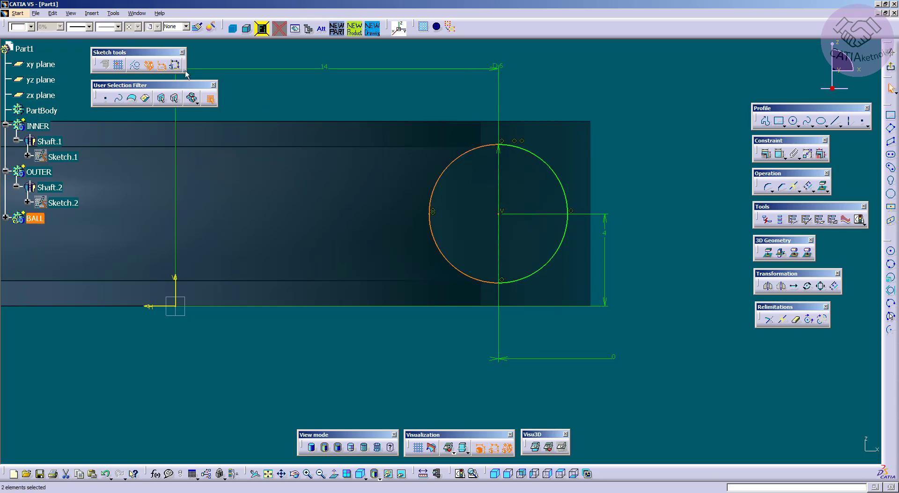
left_click(221, 84)
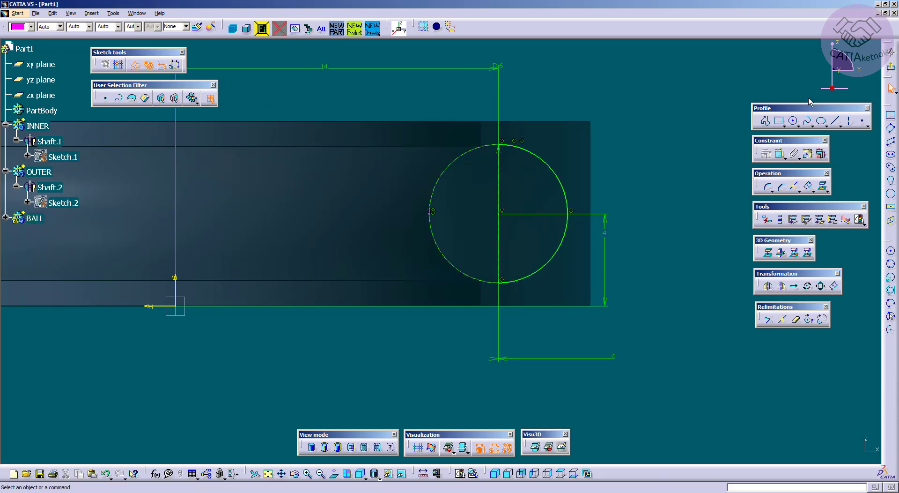
left_click(890, 65)
Revolve the half-circle sketch about its axis with the Shaft command to create the ball.
mouse_move(609, 189)
middle_mouse_down()
mouse_move(534, 262)
mouse_move(848, 201)
middle_mouse_up()
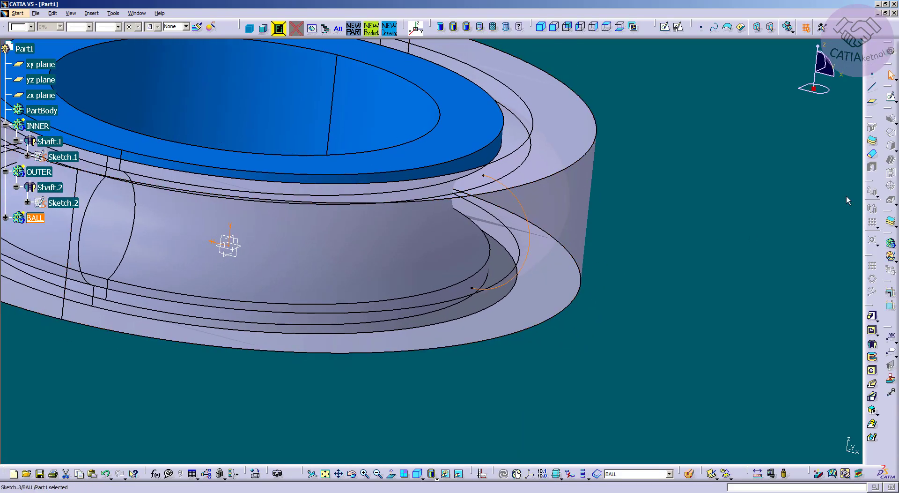
left_click(873, 346)
left_click(762, 453)
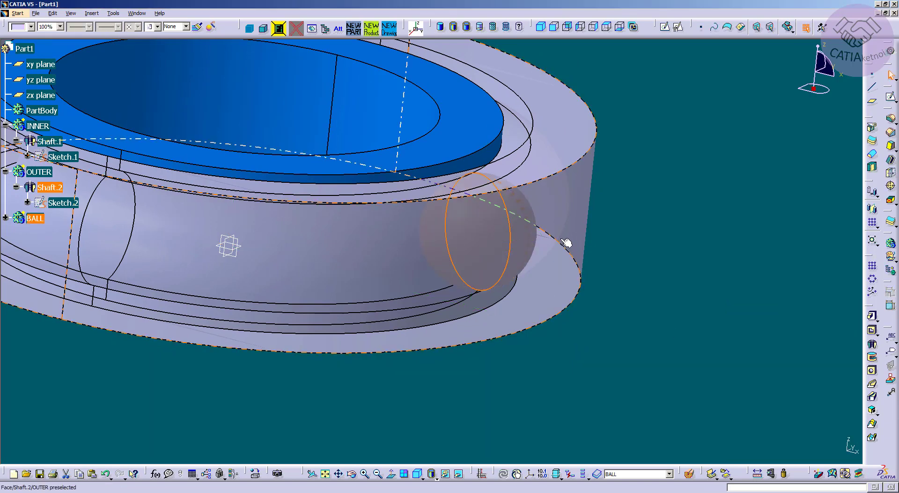
Colour the BALL body dark grey.
middle_click_drag(572, 228, 420, 261)
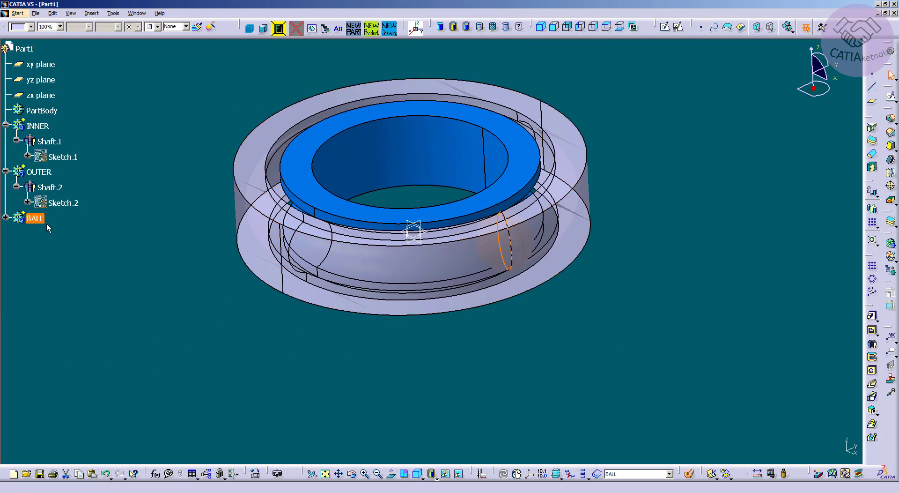
left_click(31, 26)
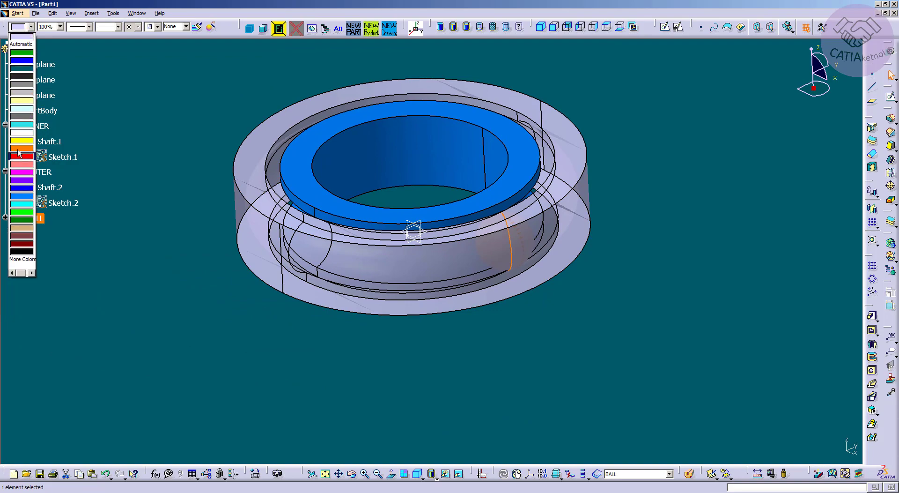
left_click(26, 83)
left_click(147, 98)
Begin a circular pattern of the BALL body's Shaft.3 feature and set its parameters to Complete crown.
mouse_move(418, 328)
middle_mouse_down()
mouse_move(479, 161)
mouse_move(508, 249)
mouse_move(431, 299)
mouse_move(523, 331)
mouse_move(434, 307)
mouse_move(326, 238)
mouse_move(310, 238)
middle_mouse_up()
left_click(6, 217)
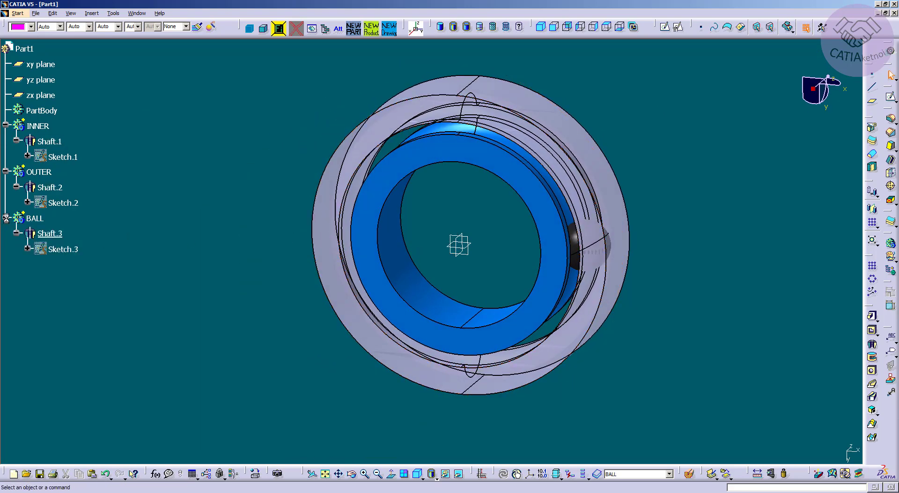
left_click(17, 233)
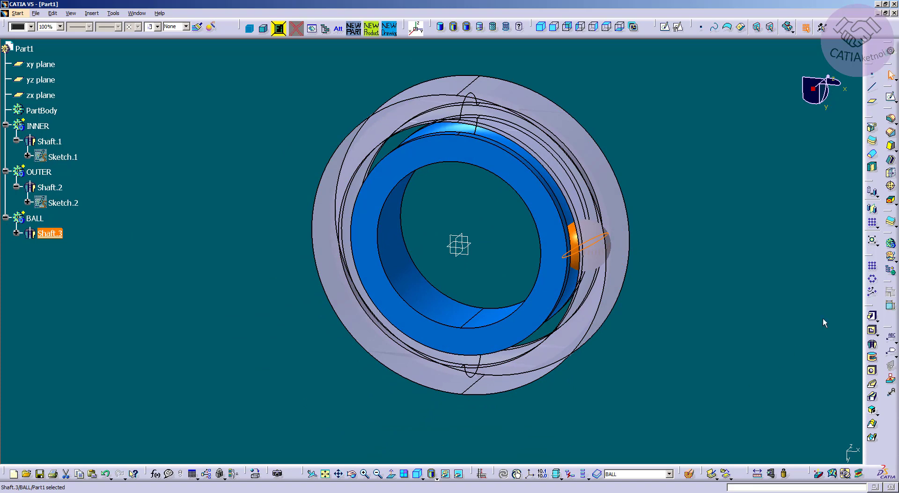
left_click(872, 279)
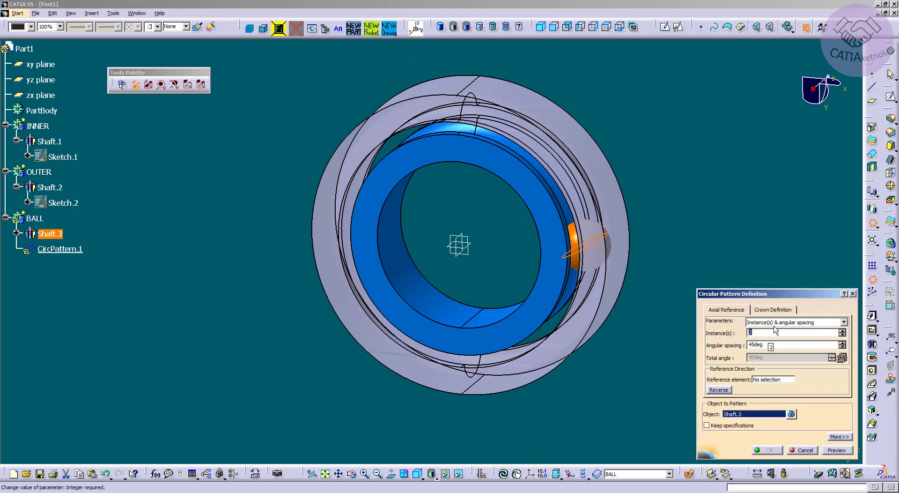
left_click(796, 322)
left_click(768, 342)
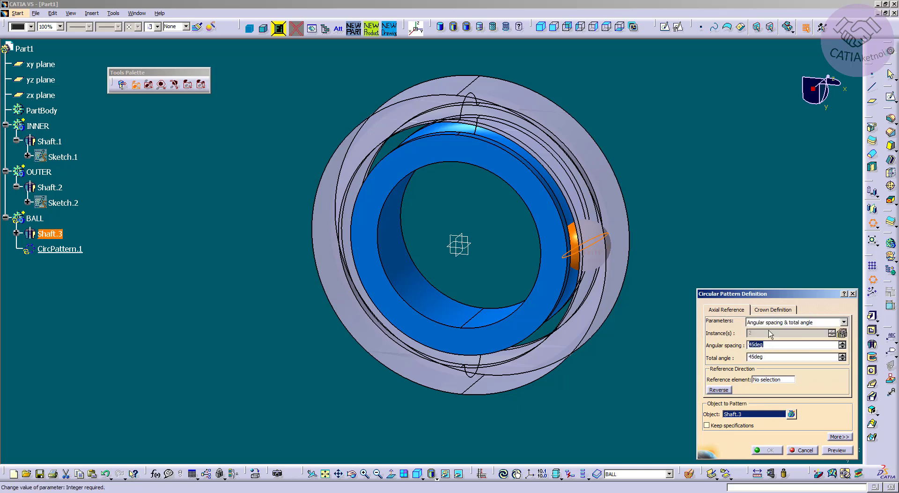
left_click(797, 322)
left_click(768, 347)
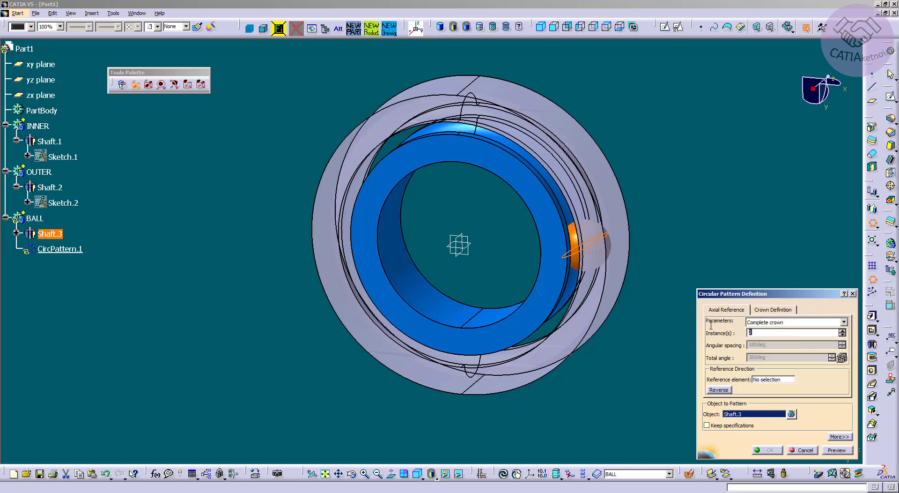
Set the circular pattern to 14 instances with the Z axis as reference element, preview it and create it.
left_click(766, 380)
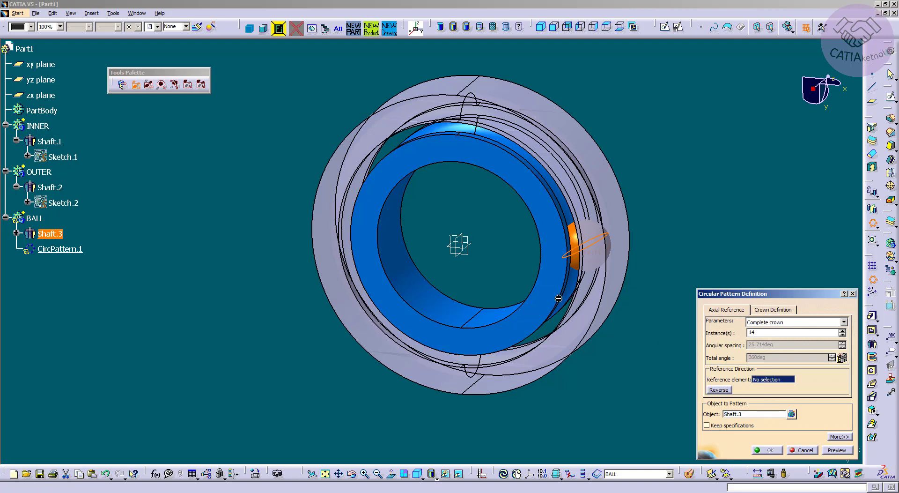
right_click(776, 380)
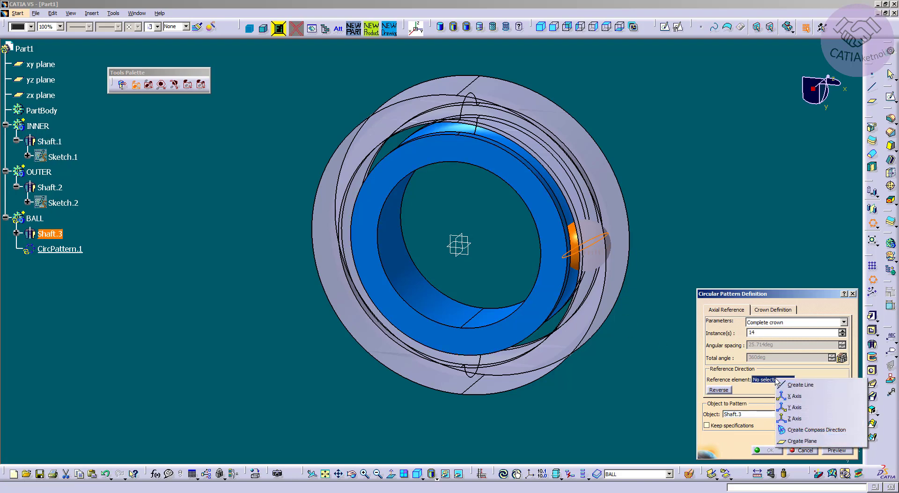
left_click(791, 419)
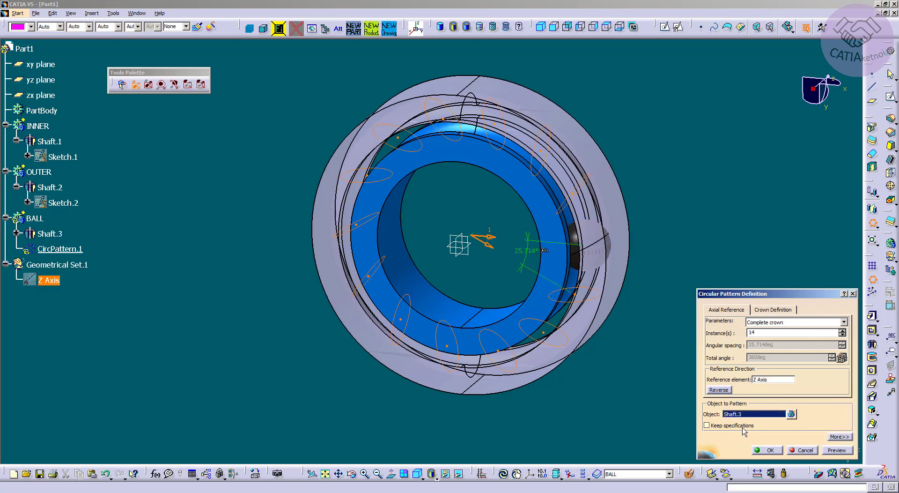
left_click(831, 451)
left_click(769, 451)
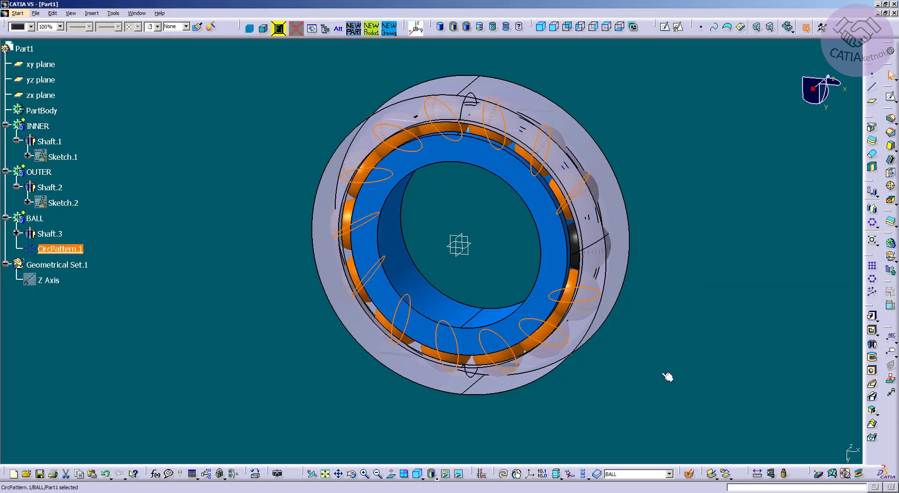
Colour the OUTER body grey.
middle_click_drag(662, 371, 429, 350)
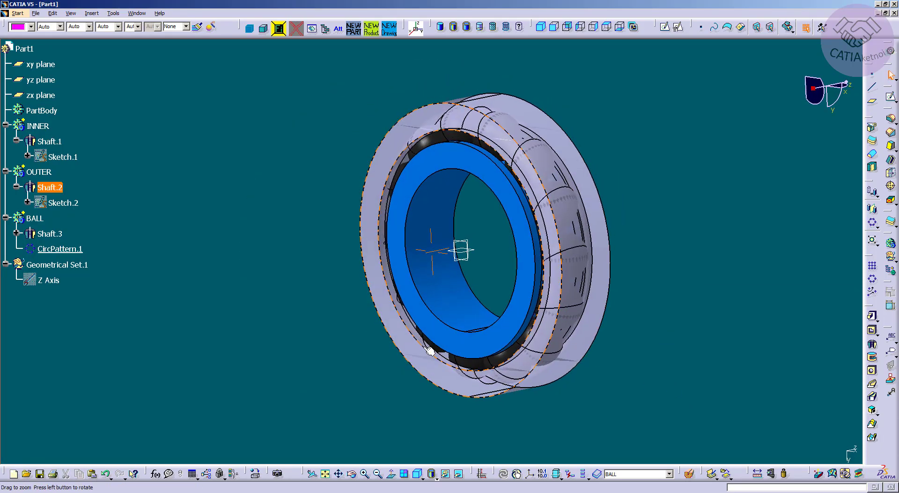
left_click(46, 176)
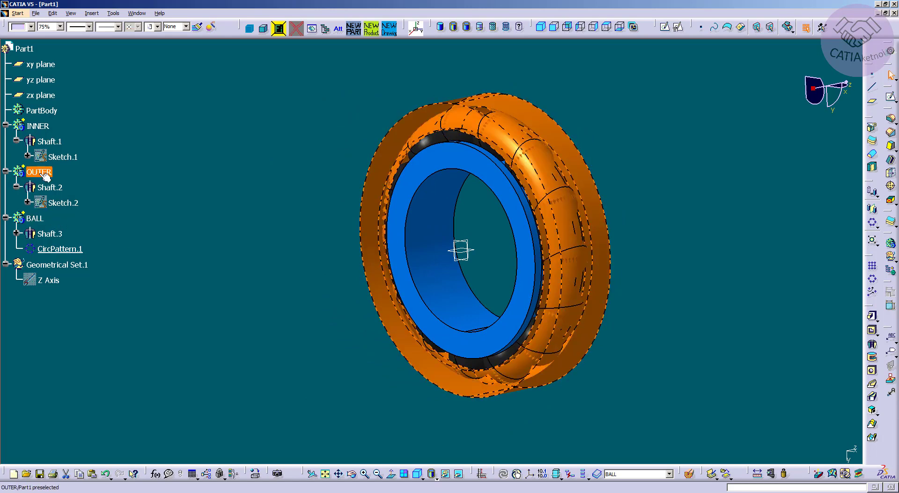
left_click(31, 27)
left_click(22, 86)
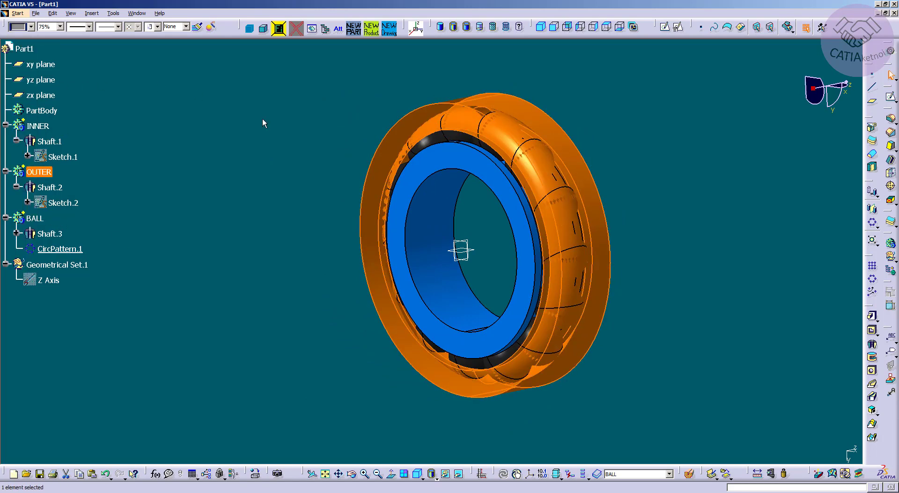
Make the OUTER body fully opaque and deselect it.
middle_click_drag(280, 136, 356, 241)
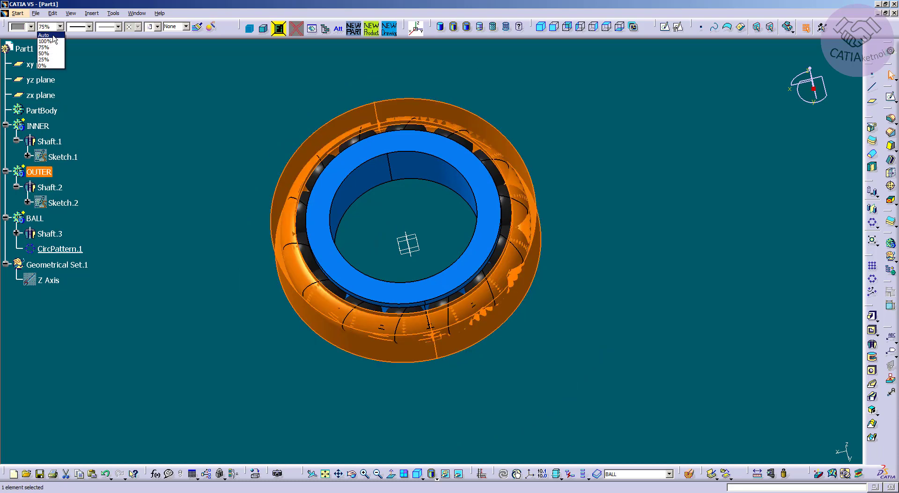
left_click(53, 36)
left_click(115, 96)
Hide the xy, yz and zx reference planes.
middle_click_drag(297, 177, 482, 213)
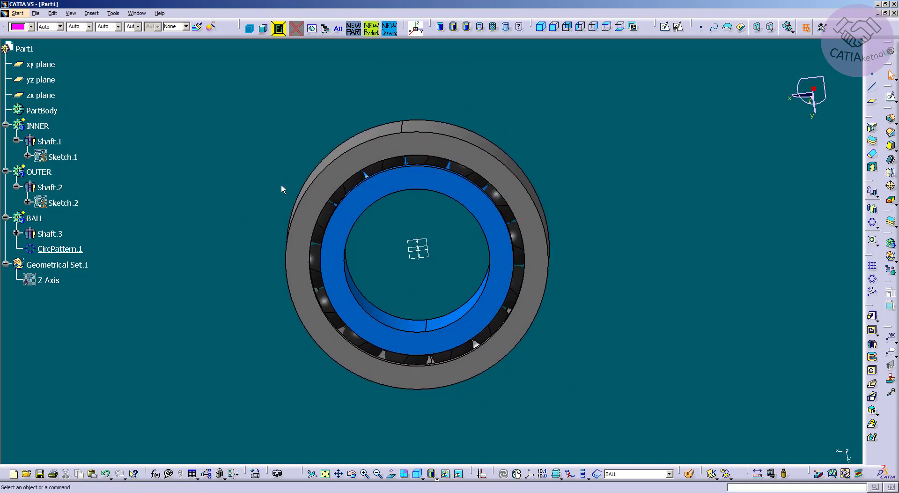
right_click(49, 97)
left_click(90, 124)
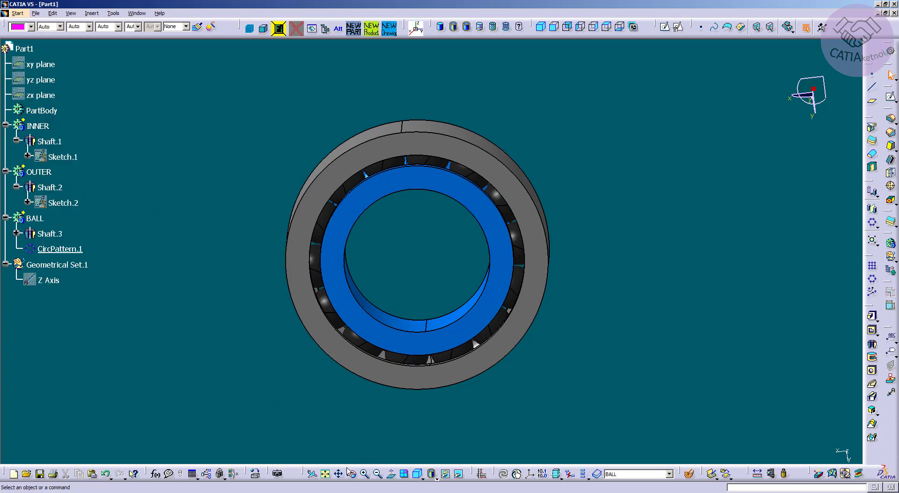